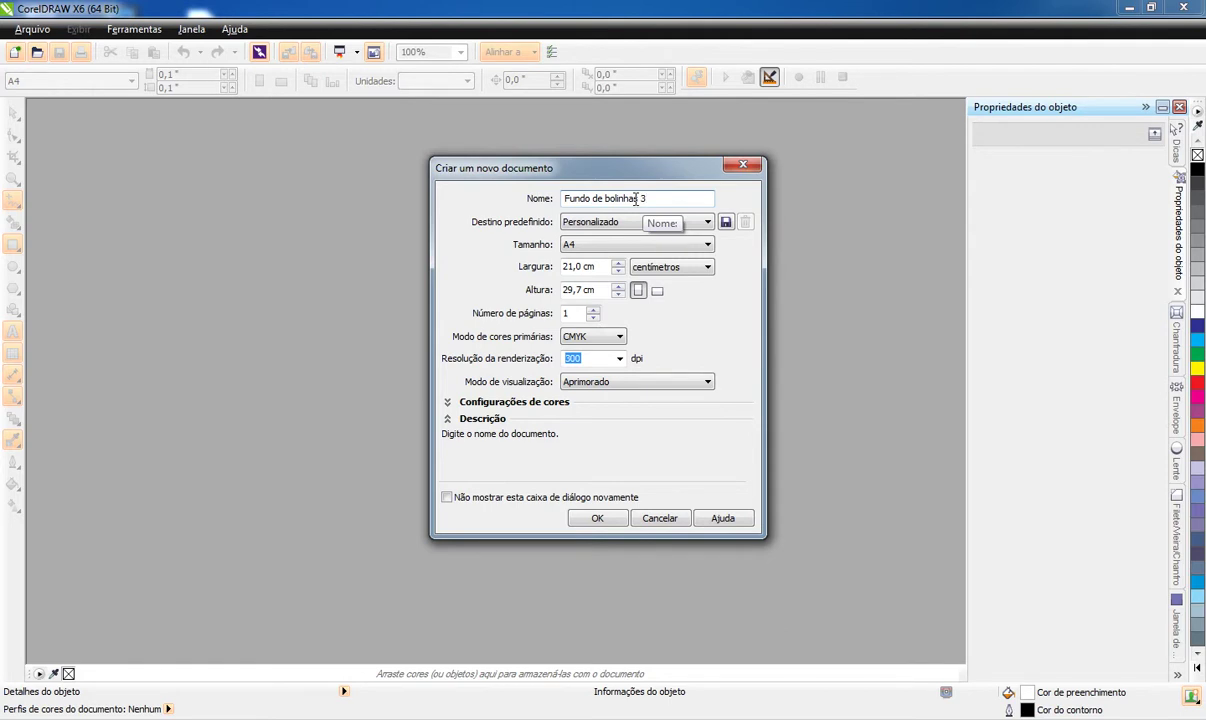
Create the new document "Fundo de bolinhas 3" with a width and height of 5 cm
{"action": "left_click_drag", "start_coordinate": [586, 266], "coordinate": [572, 266]}
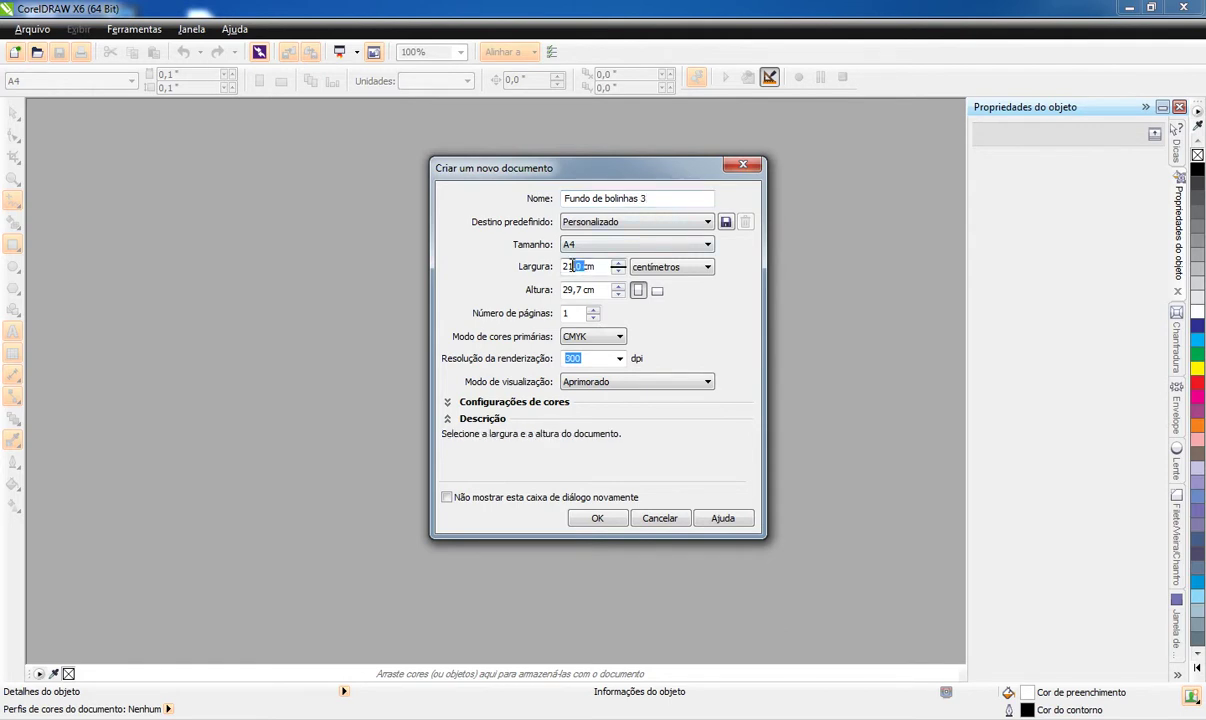
{"action": "type", "text": "5"}
{"action": "left_click_drag", "start_coordinate": [580, 289], "coordinate": [560, 291]}
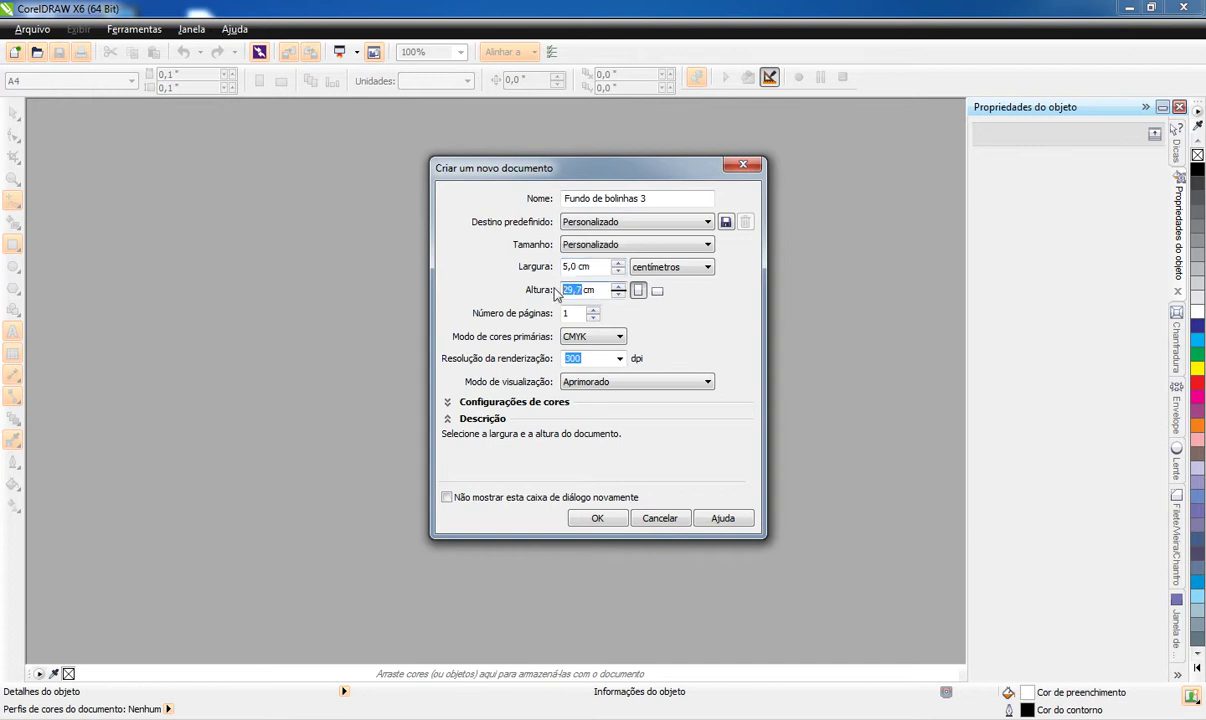
{"action": "type", "text": "5"}
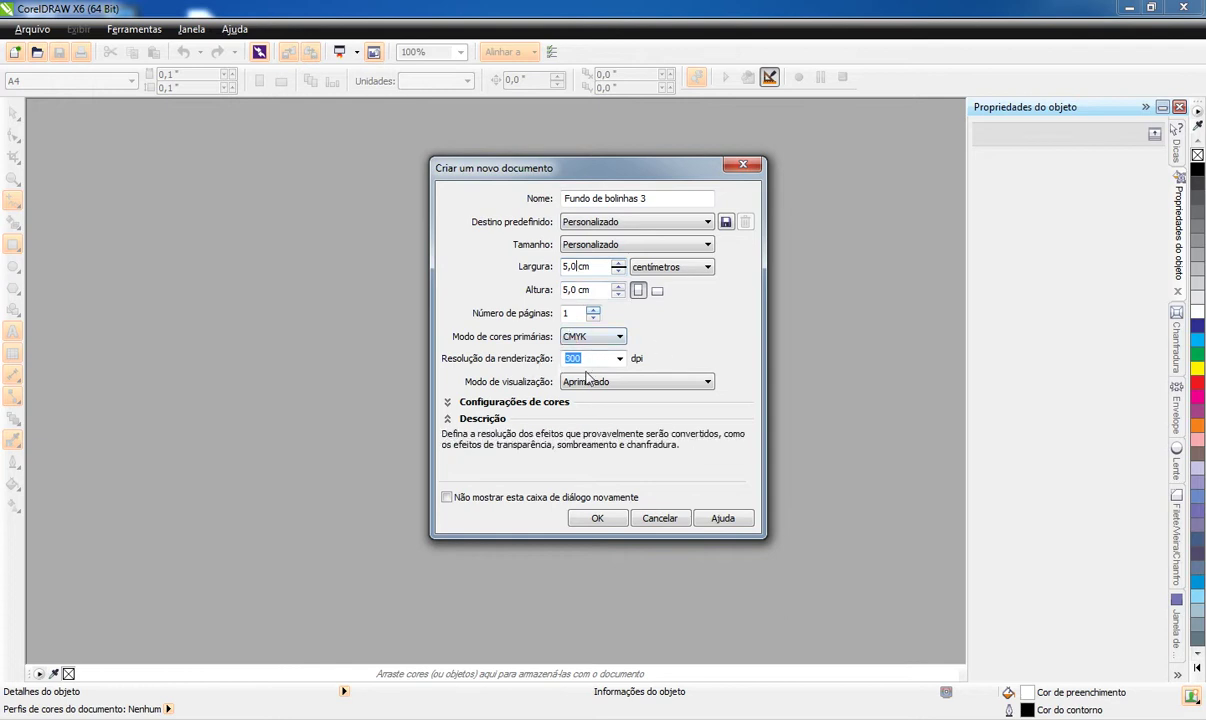
{"action": "left_click", "coordinate": [611, 520]}
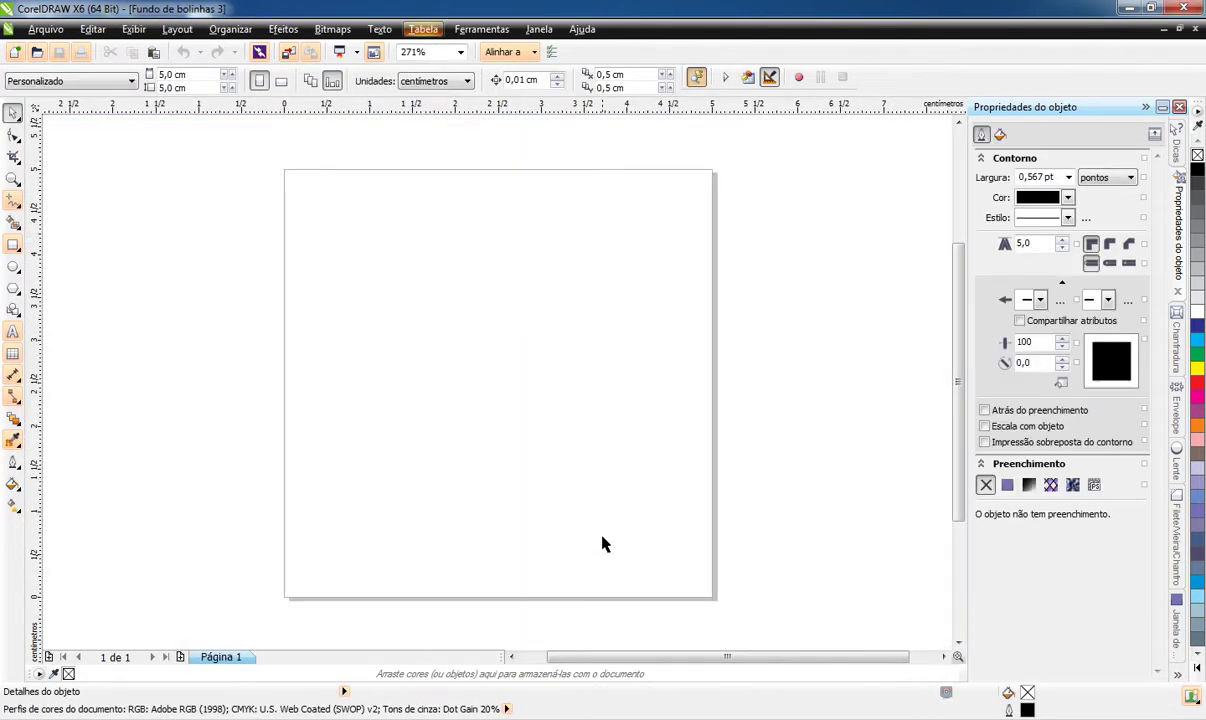
Add a page-sized rectangle, fill it with black and set its outline width to Nenhum
{"action": "double_click", "coordinate": [14, 247]}
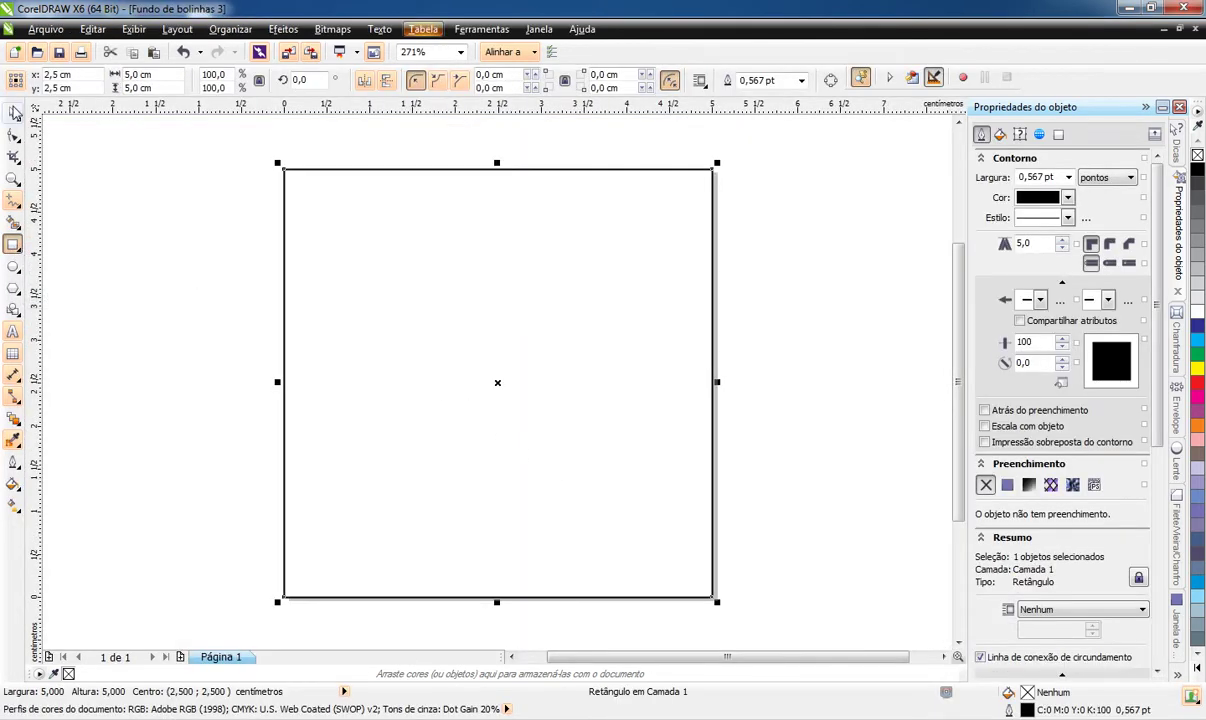
{"action": "key", "text": "space"}
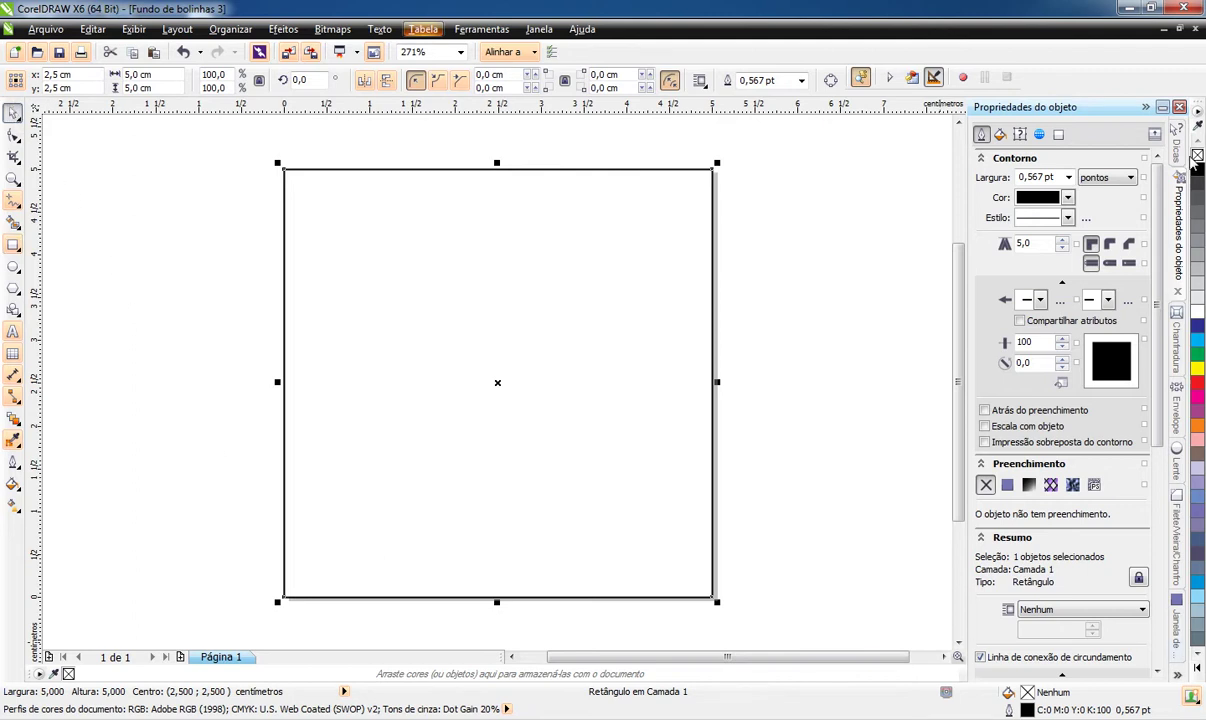
{"action": "left_click", "coordinate": [1198, 170]}
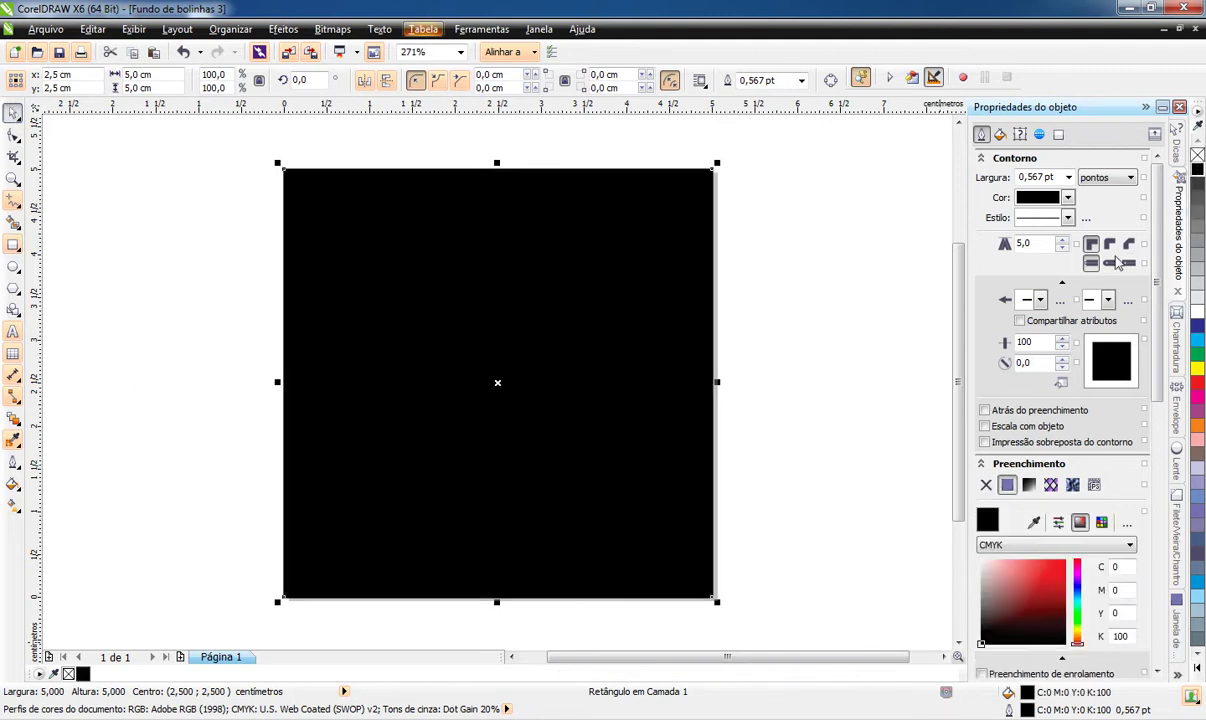
{"action": "left_click", "coordinate": [1068, 177]}
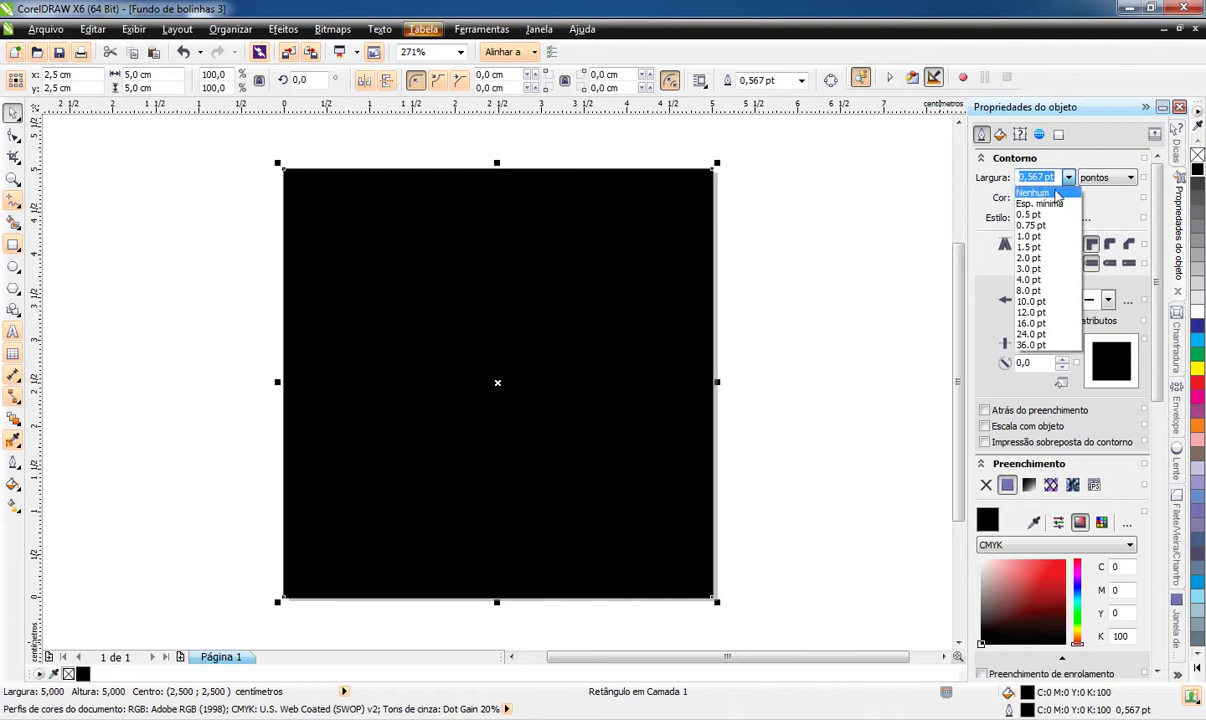
{"action": "left_click", "coordinate": [1034, 194]}
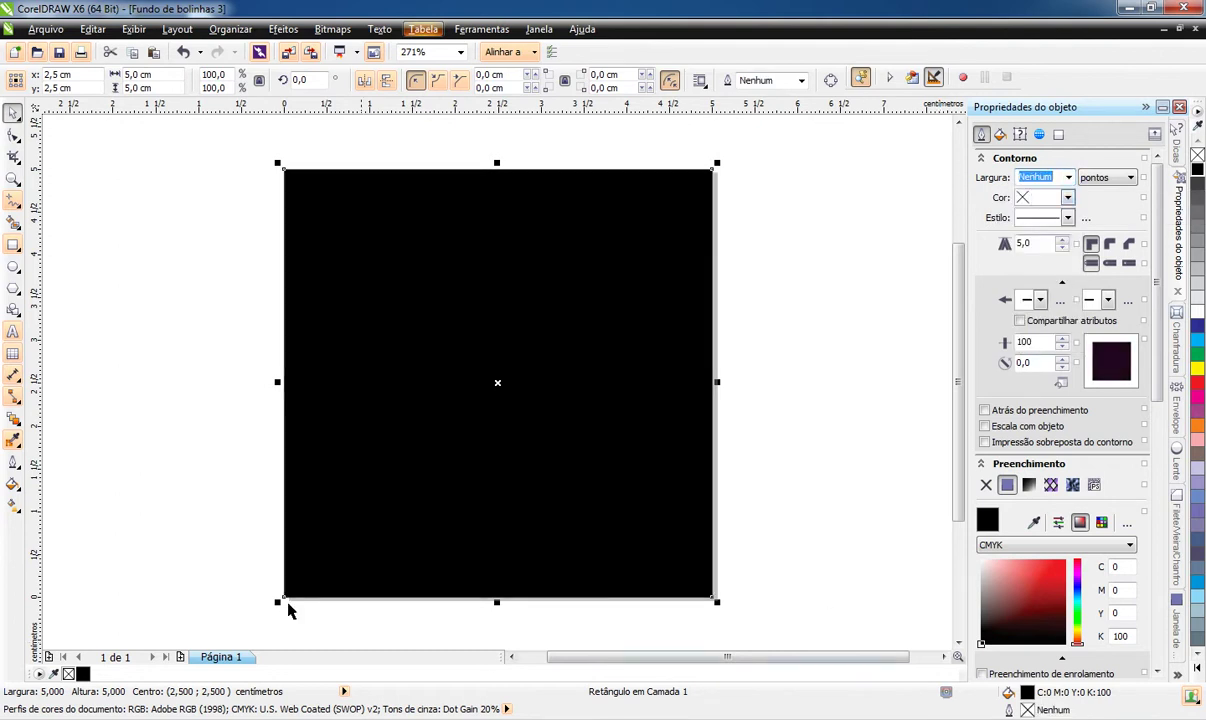
{"action": "left_click", "coordinate": [170, 442]}
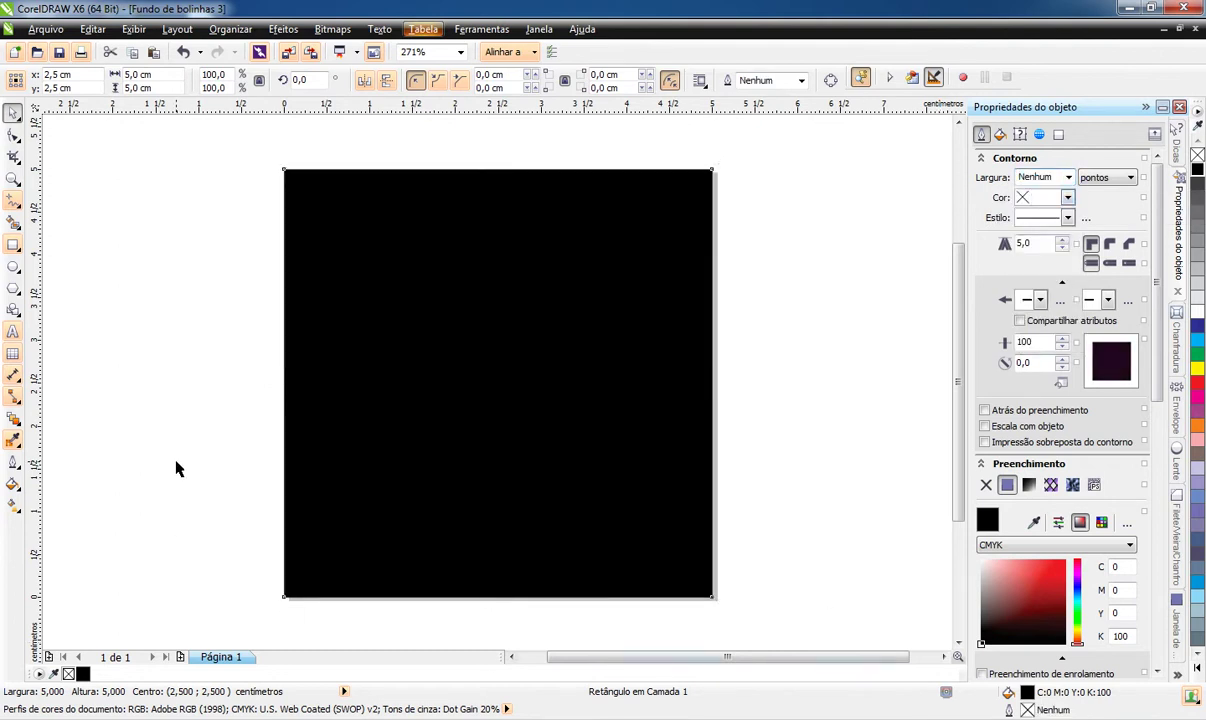
Draw a circle on the empty area beside the black square and set its diameter to 1,5 cm
{"action": "left_click", "coordinate": [13, 266]}
{"action": "mouse_move", "coordinate": [134, 240]}
{"action": "left_mouse_down"}
{"action": "mouse_move", "coordinate": [205, 340]}
{"action": "mouse_move", "coordinate": [240, 345]}
{"action": "left_mouse_up"}
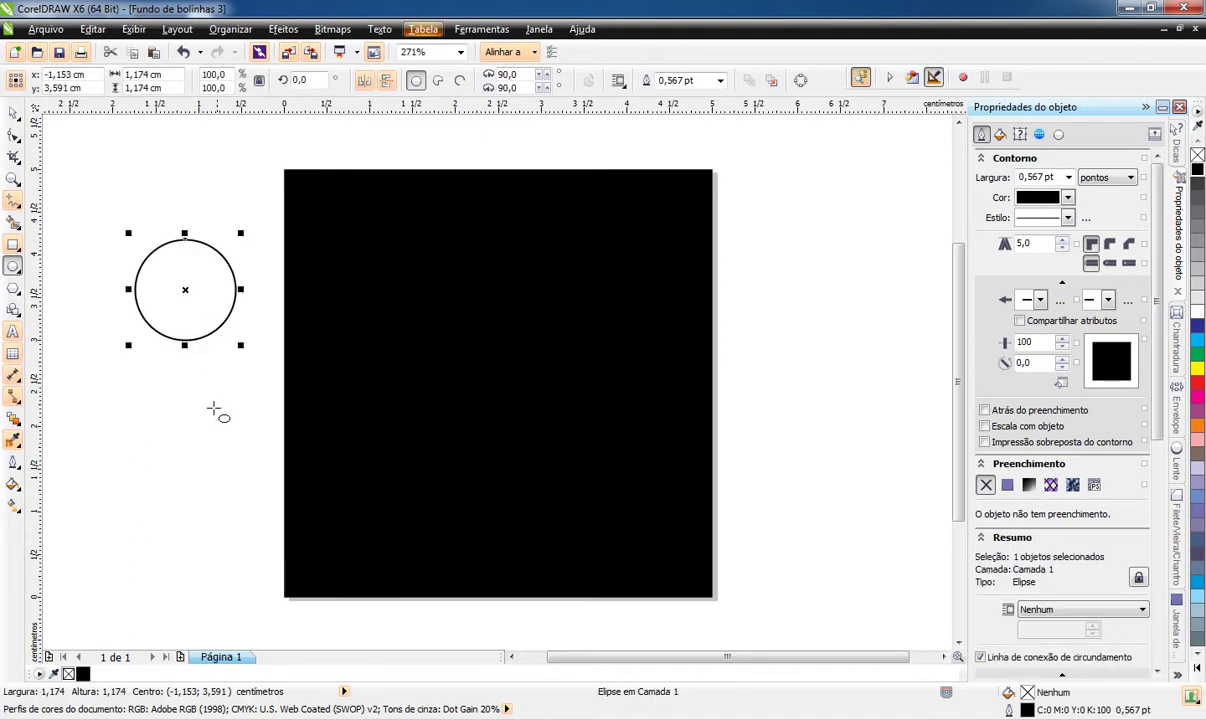
{"action": "left_click", "coordinate": [13, 115]}
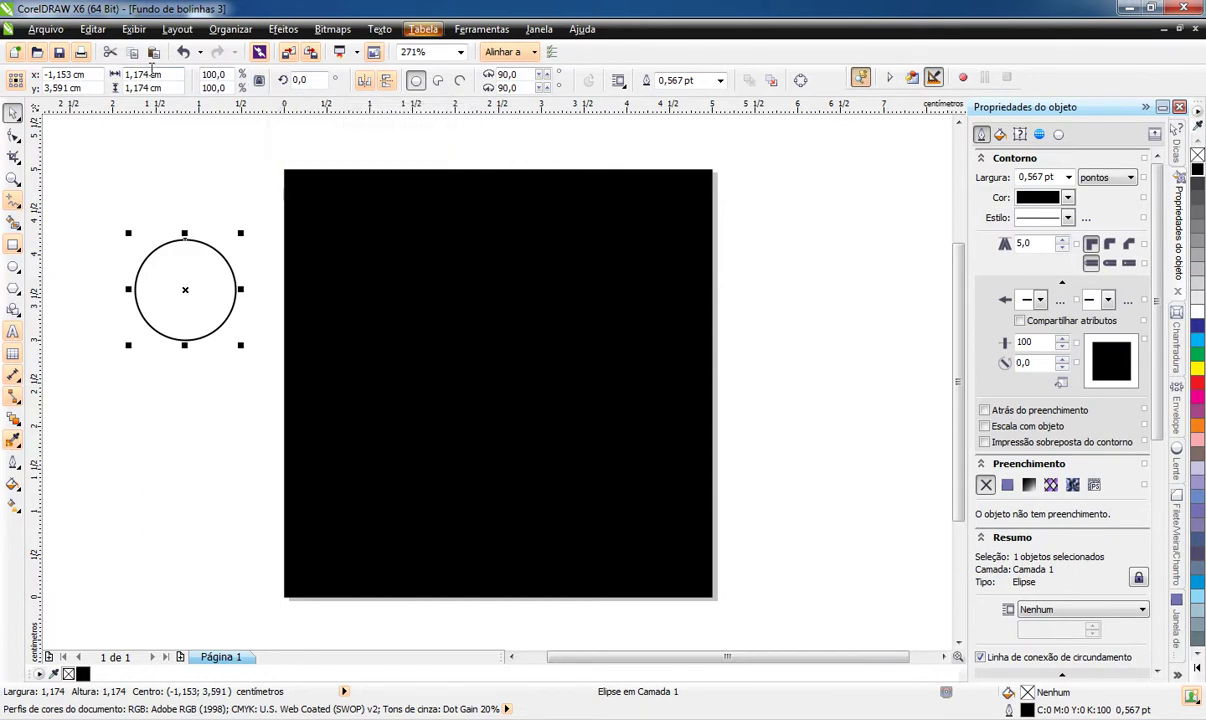
{"action": "left_click_drag", "start_coordinate": [150, 75], "coordinate": [115, 77]}
{"action": "type", "text": "1,"}
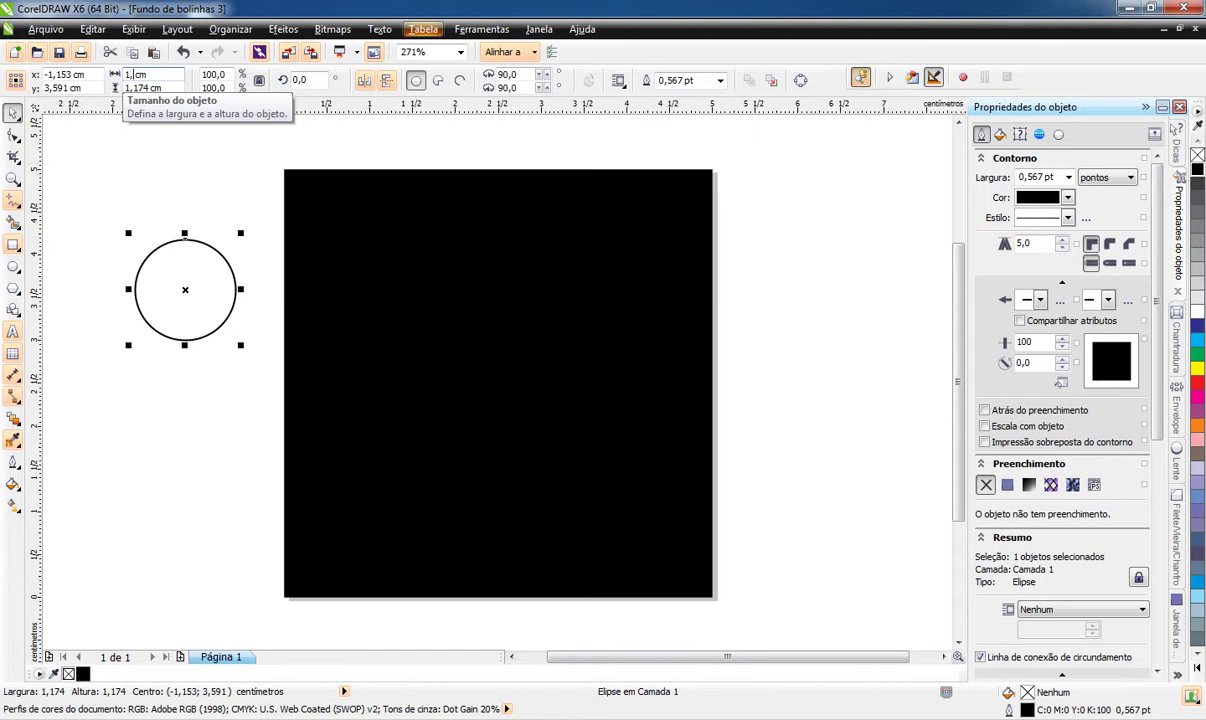
{"action": "type", "text": "5"}
{"action": "key", "text": "Return"}
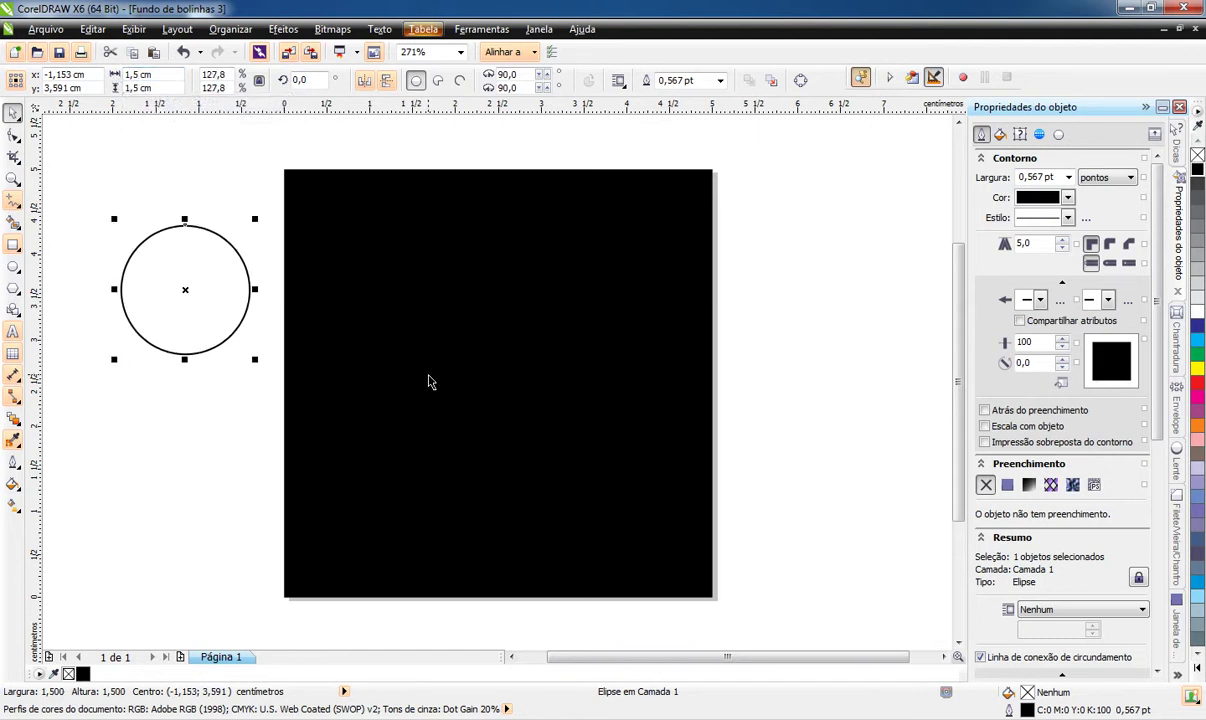
Fill the circle with pinkish red (C0 M100 Y60 K0) and remove its outline
{"action": "left_click_drag", "start_coordinate": [427, 373], "coordinate": [506, 420]}
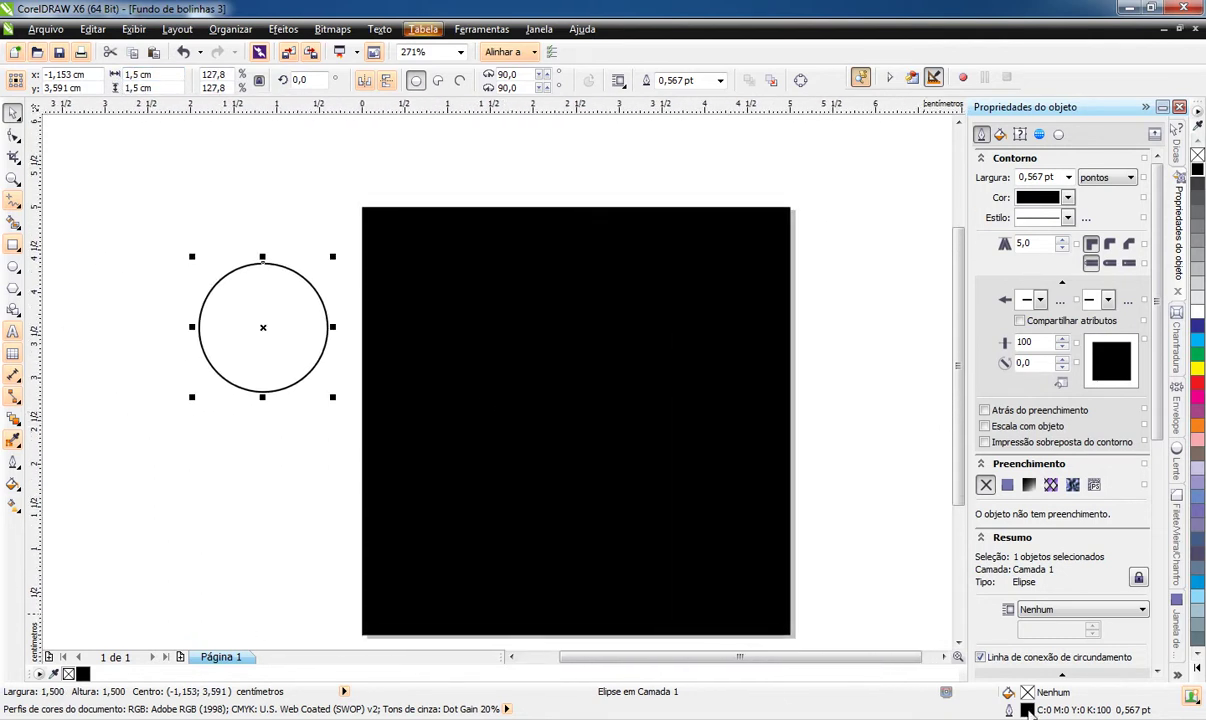
{"action": "left_click", "coordinate": [1198, 672]}
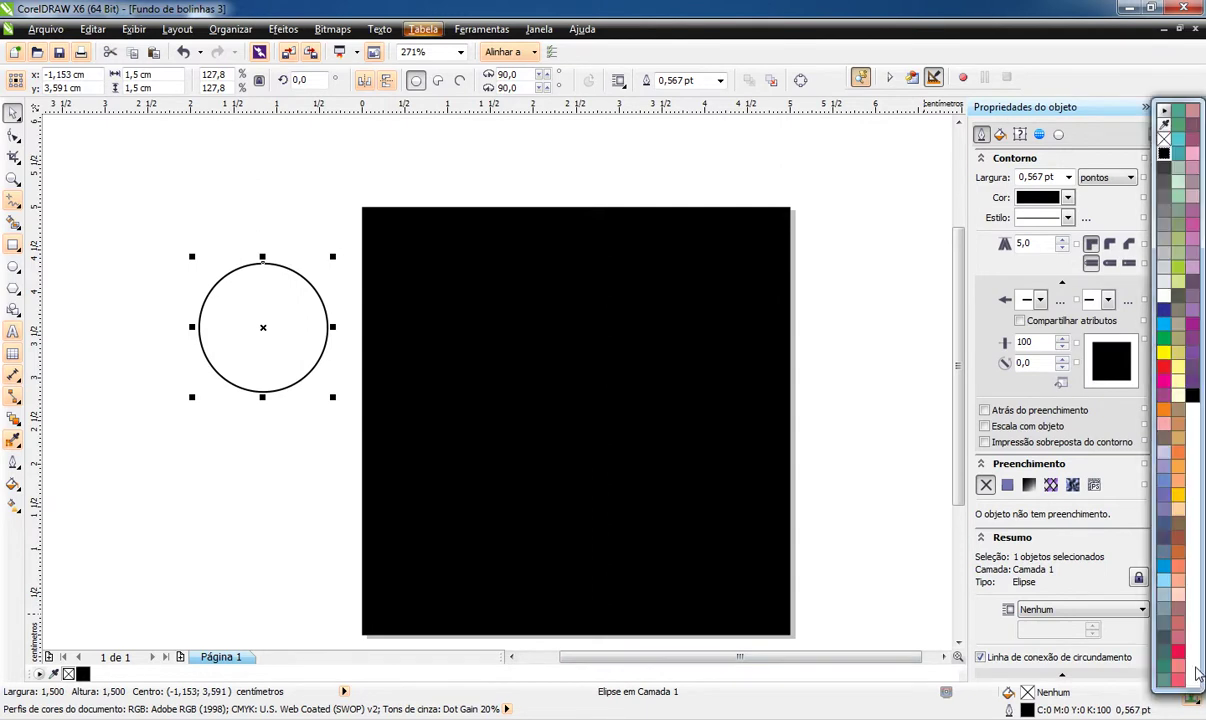
{"action": "left_click", "coordinate": [1178, 651]}
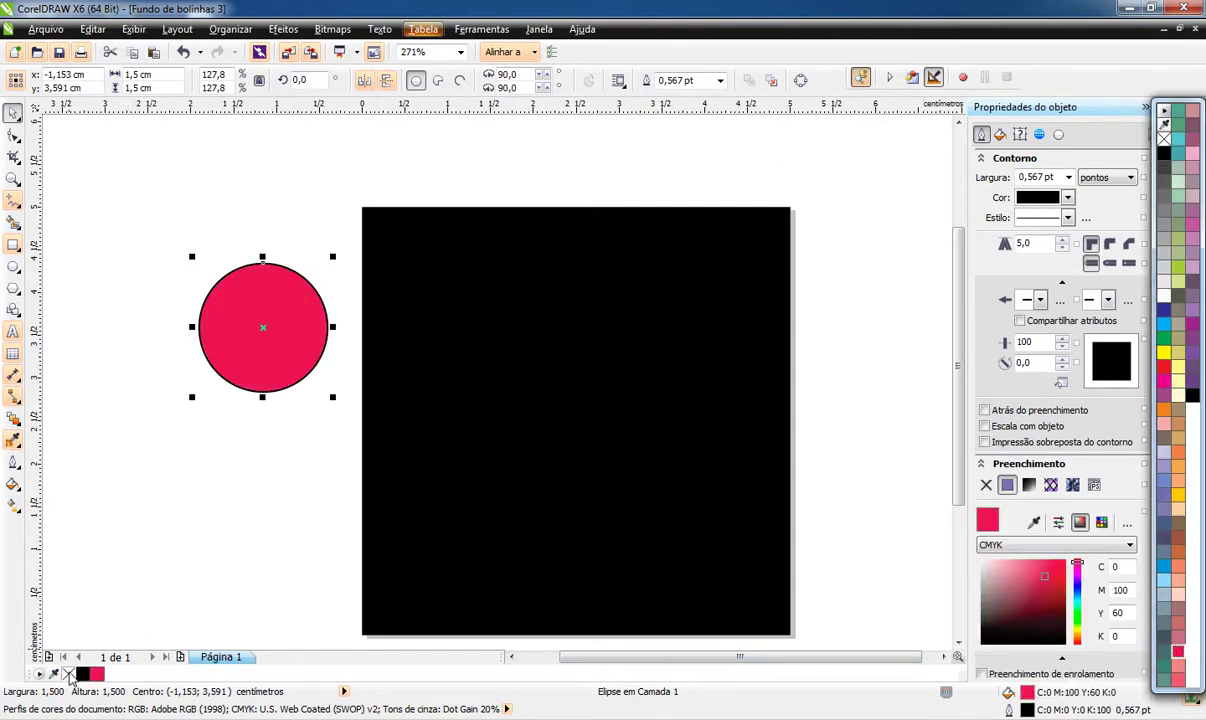
{"action": "right_click", "coordinate": [68, 675]}
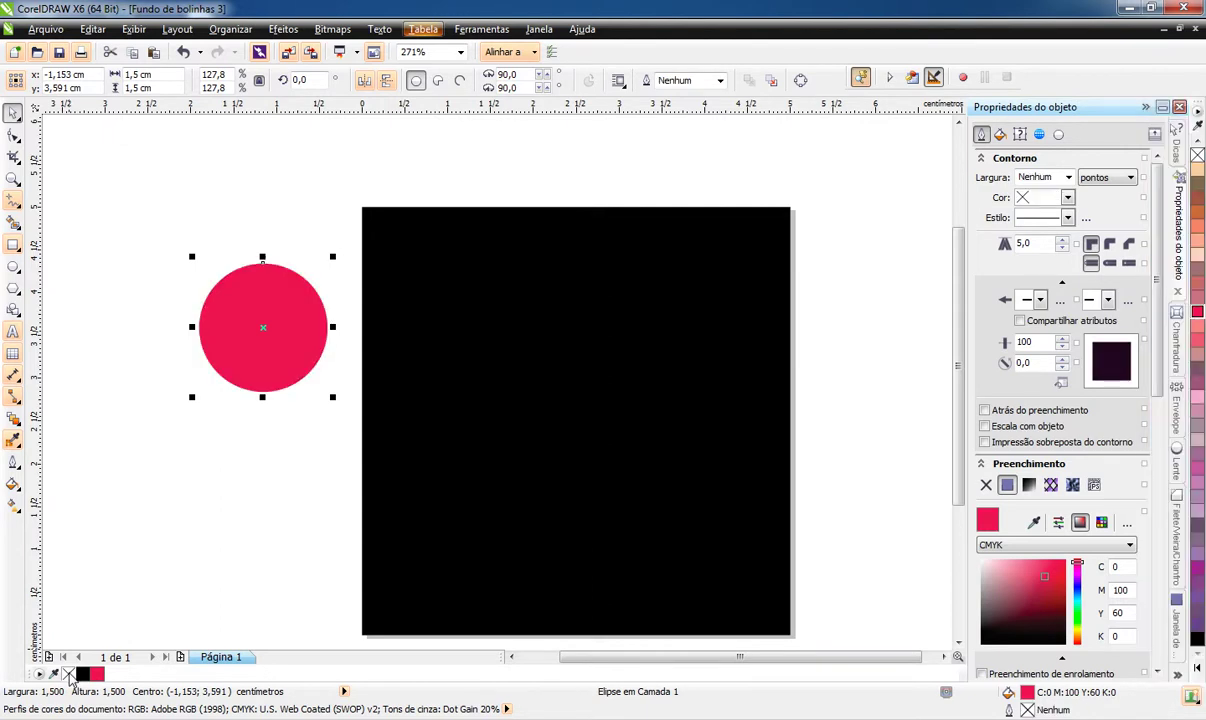
Centre the circle on the square's upper-left corner and place a duplicate centred on the upper-right corner
{"action": "left_click_drag", "start_coordinate": [263, 328], "coordinate": [362, 208]}
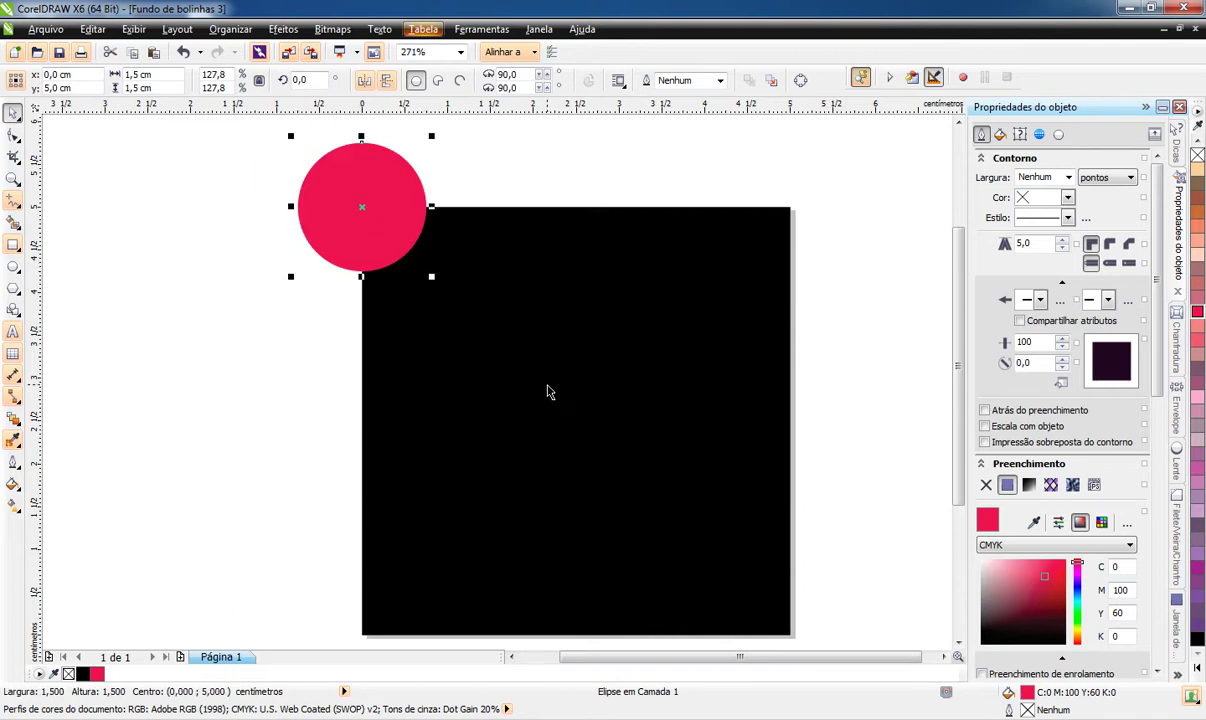
{"action": "key", "text": "ctrl+d"}
{"action": "left_click_drag", "start_coordinate": [404, 165], "coordinate": [788, 206]}
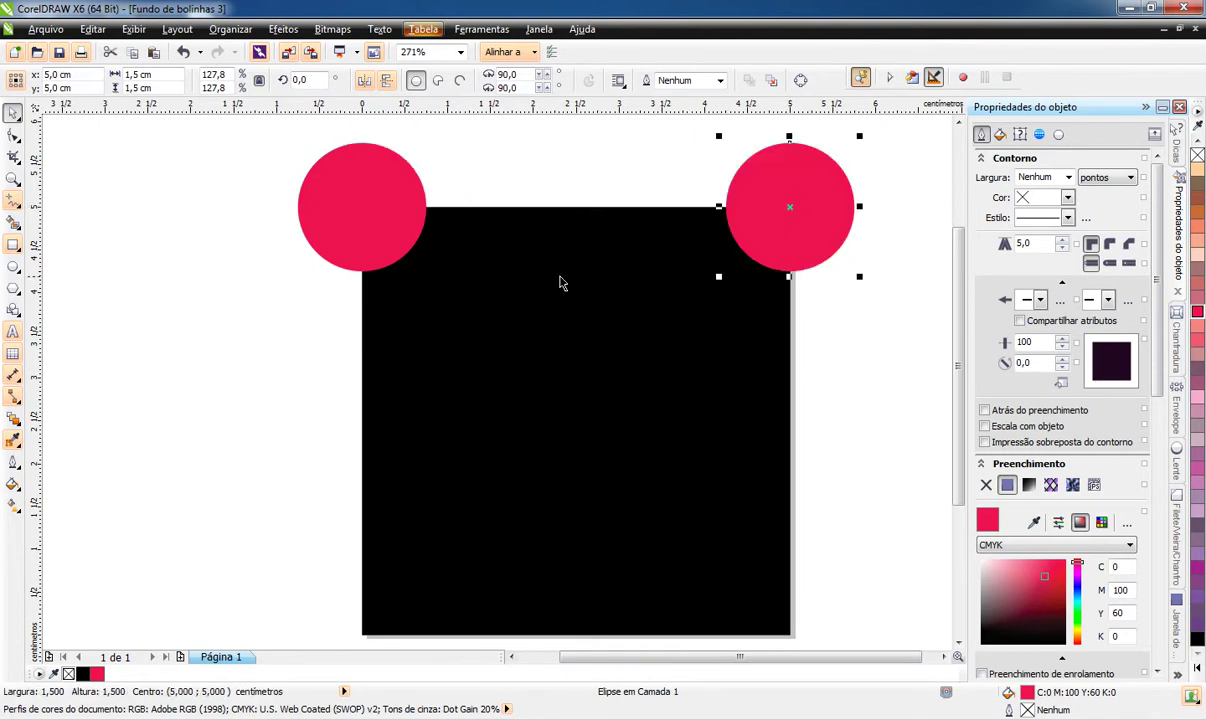
Copy the two upper circles onto the square's lower corners and place another circle copy at its centre
{"action": "left_click", "coordinate": [366, 242], "text": "shift"}
{"action": "scroll", "coordinate": [501, 363], "scroll_direction": "down", "scroll_amount": 2}
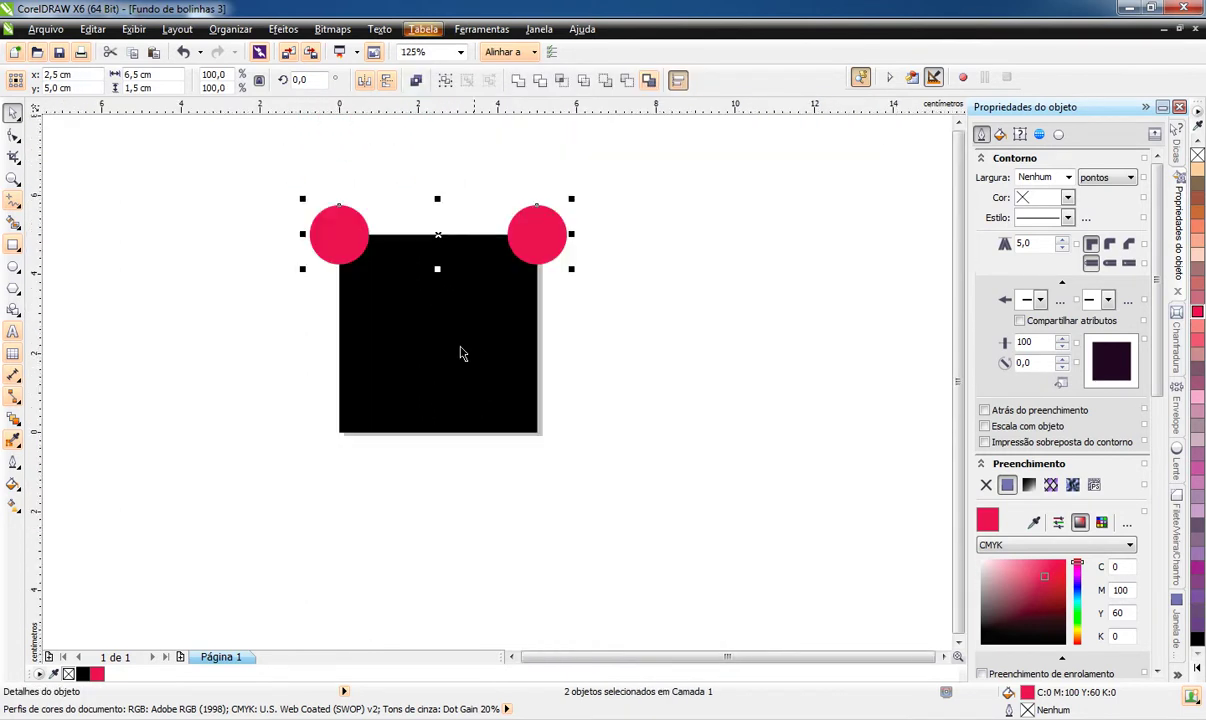
{"action": "left_click_drag", "start_coordinate": [338, 235], "coordinate": [437, 334]}
{"action": "left_click", "coordinate": [226, 358]}
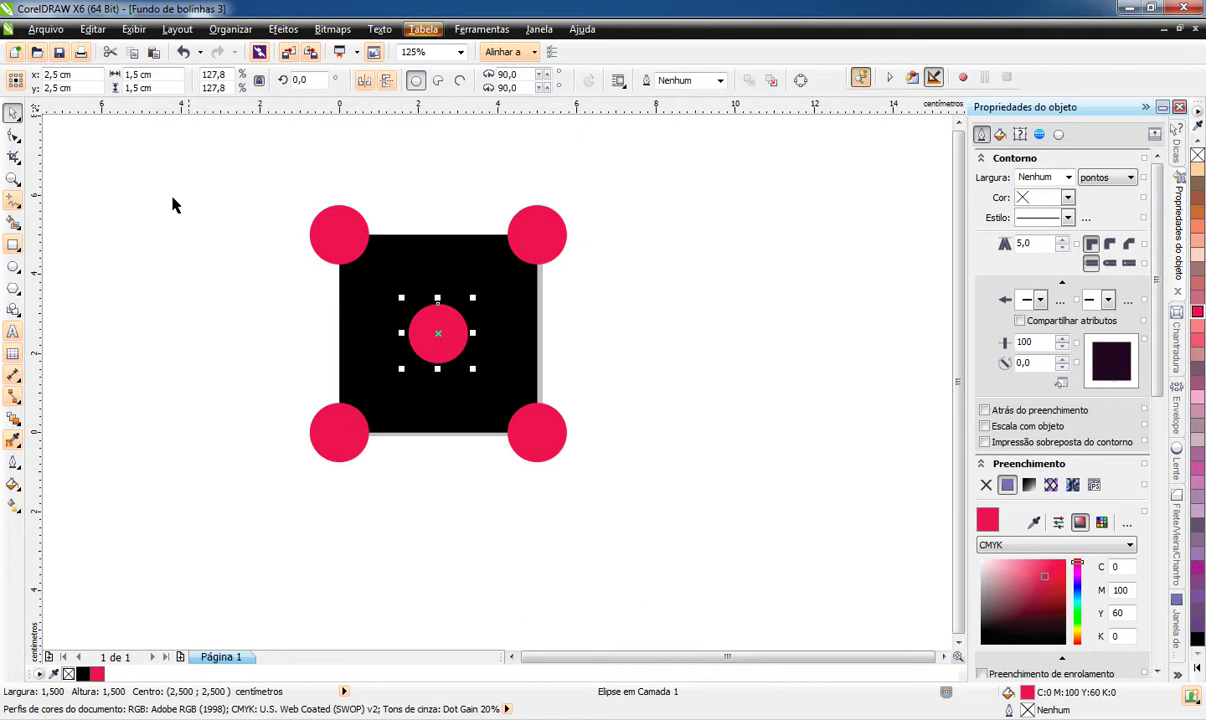
Set the diameter of the circle at the square's centre to 2,5 cm
{"action": "double_click", "coordinate": [141, 76]}
{"action": "type", "text": "2"}
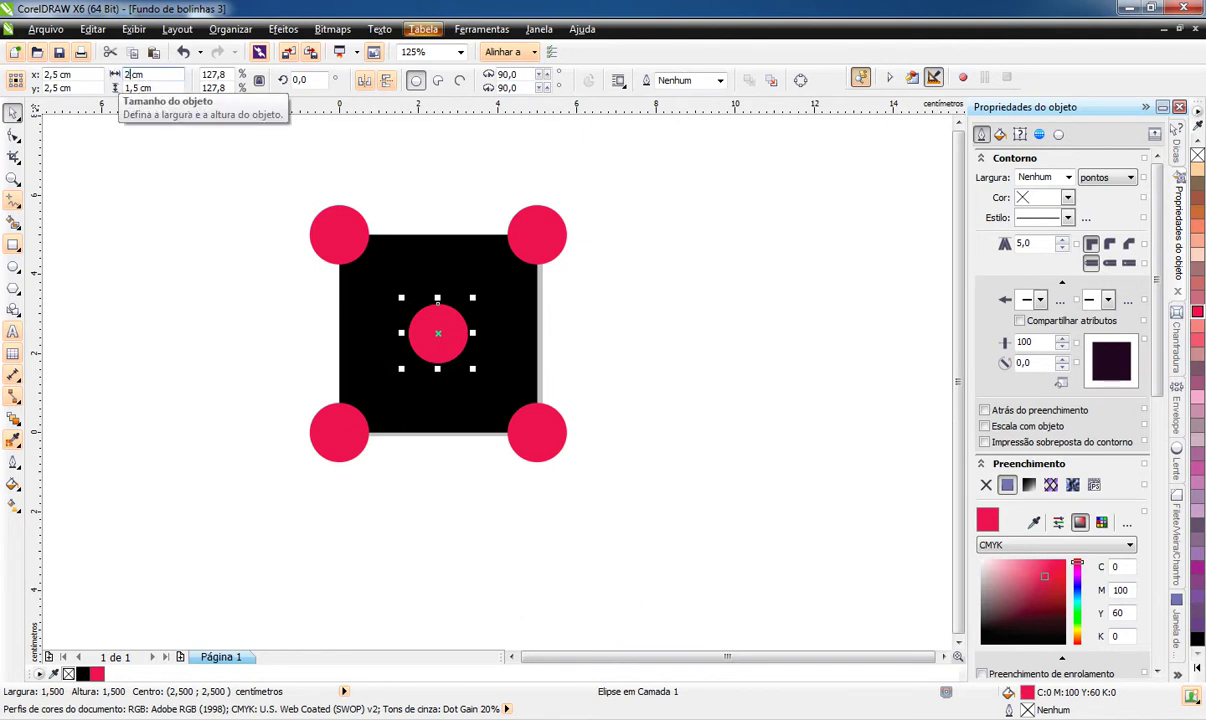
{"action": "type", "text": ",5"}
{"action": "key", "text": "Return"}
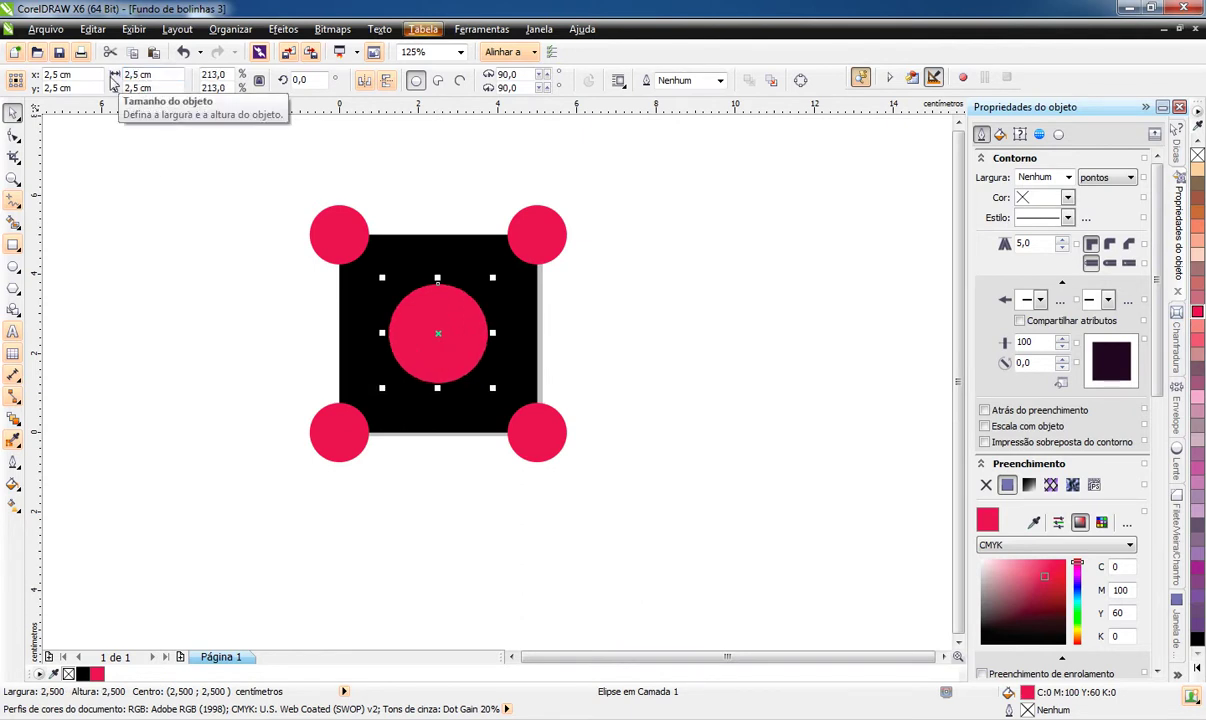
{"action": "left_click", "coordinate": [630, 302]}
Select the four corner circles and the central circle and weld them into a single curve
{"action": "mouse_move", "coordinate": [398, 371]}
{"action": "left_mouse_down"}
{"action": "mouse_move", "coordinate": [541, 450]}
{"action": "mouse_move", "coordinate": [426, 416]}
{"action": "left_mouse_up"}
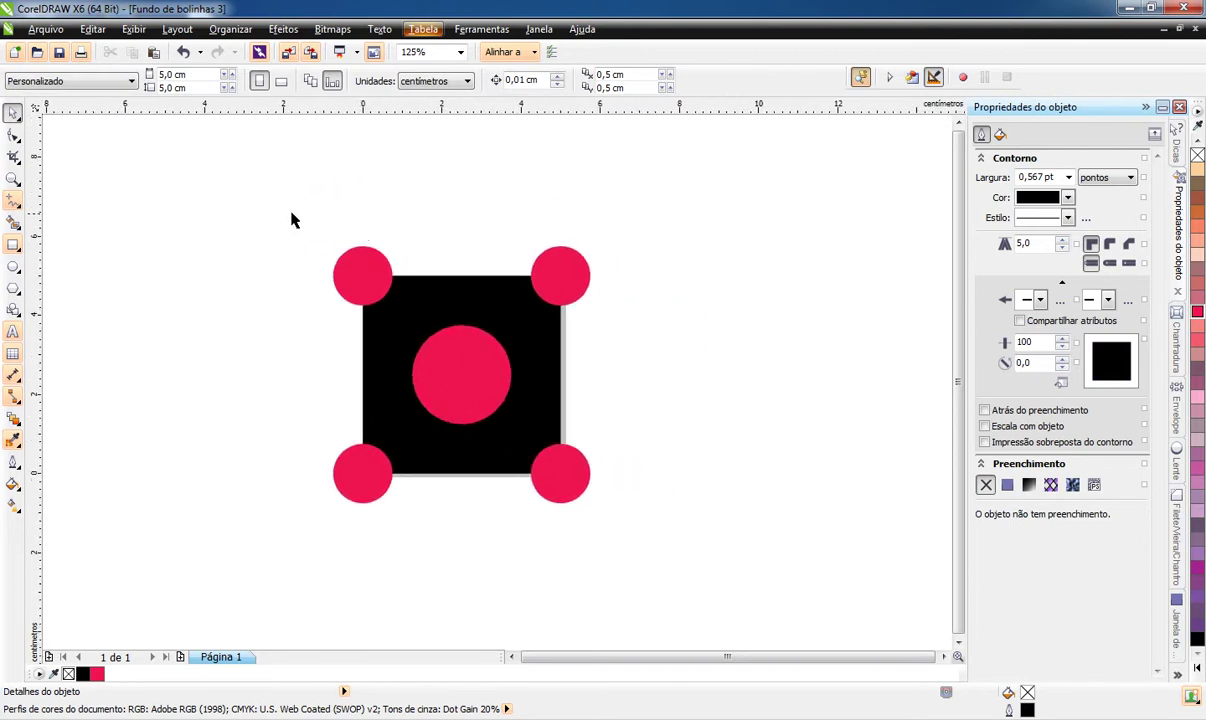
{"action": "left_click_drag", "start_coordinate": [287, 213], "coordinate": [720, 315]}
{"action": "left_click", "coordinate": [560, 470], "text": "shift"}
{"action": "left_click", "coordinate": [380, 468], "text": "shift"}
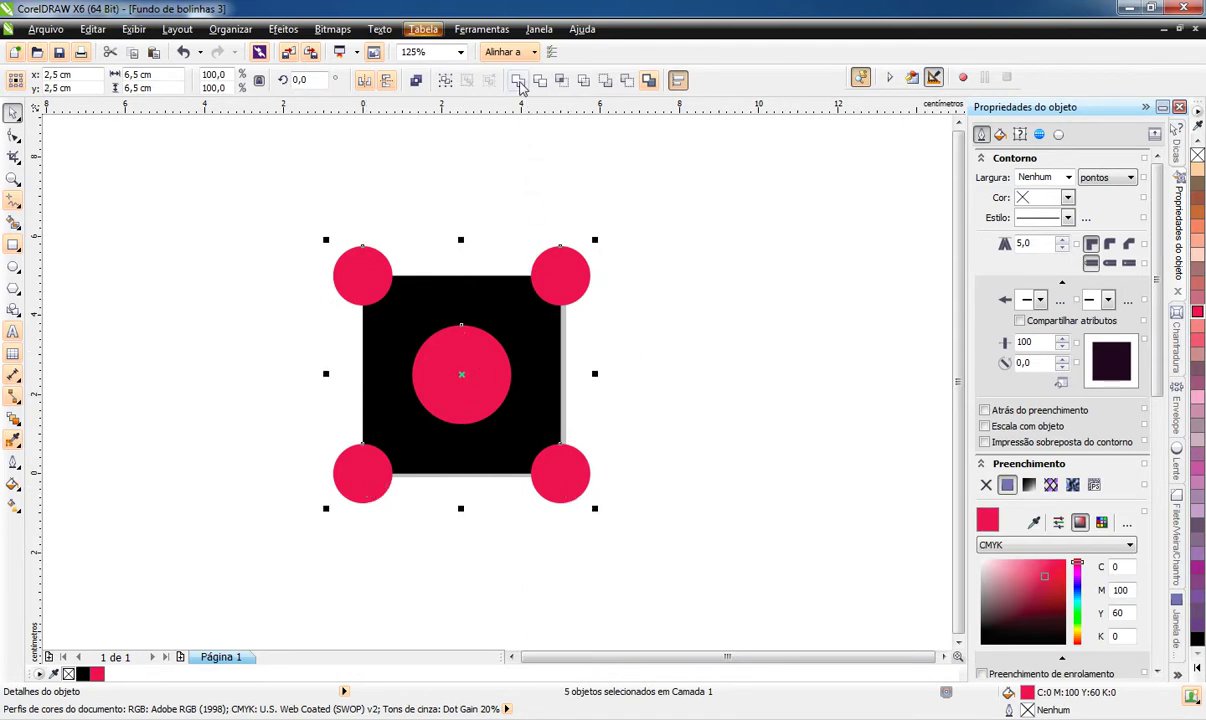
{"action": "left_click", "coordinate": [488, 80]}
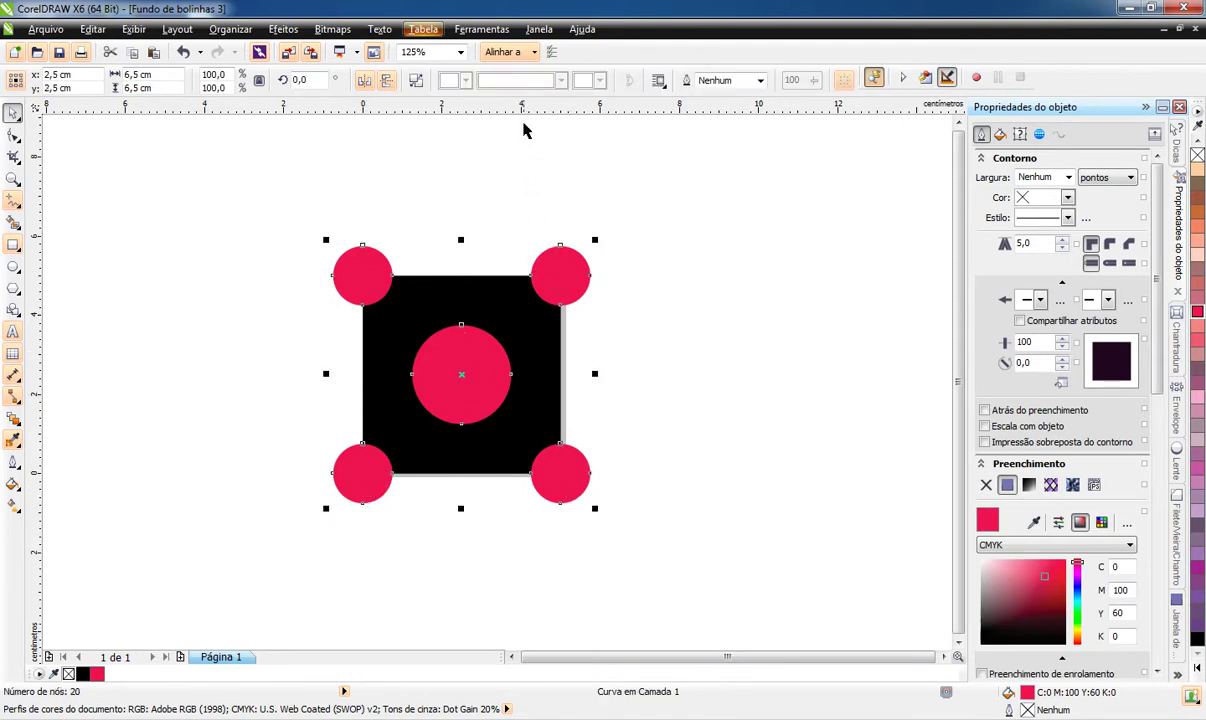
Place the welded circles inside the black square with PowerClip
{"action": "left_click", "coordinate": [281, 29]}
{"action": "mouse_move", "coordinate": [380, 264]}
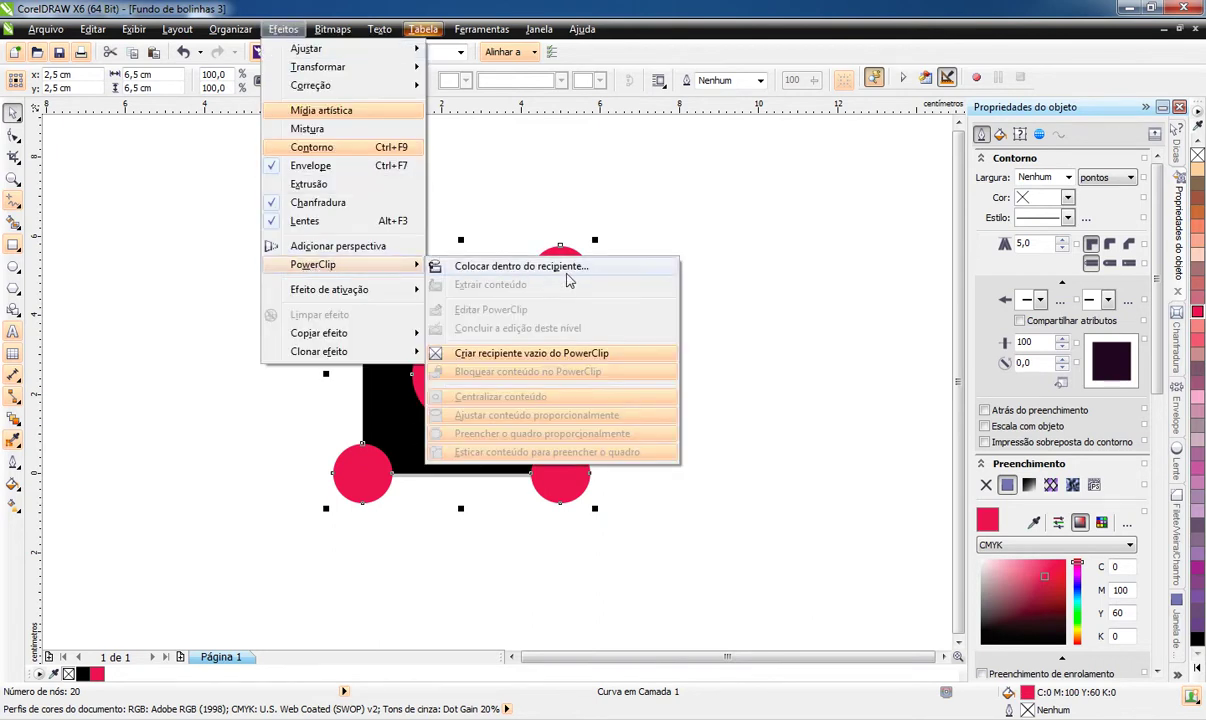
{"action": "left_click", "coordinate": [520, 266]}
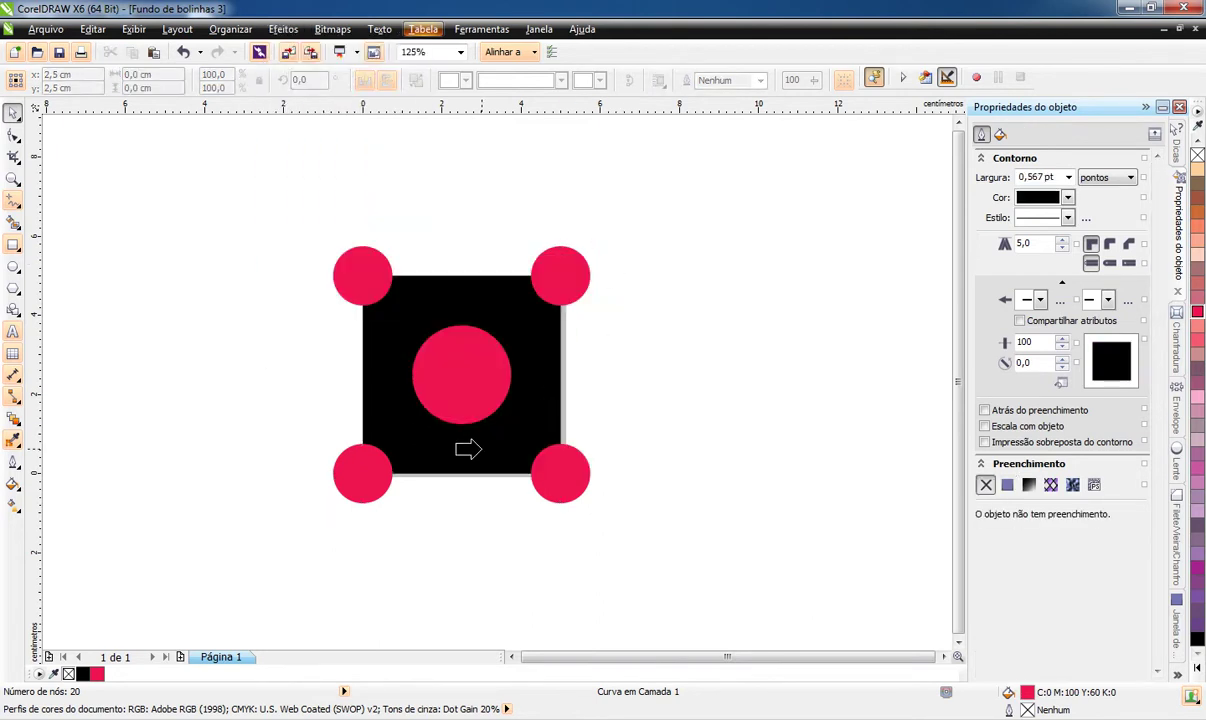
{"action": "left_click", "coordinate": [468, 450]}
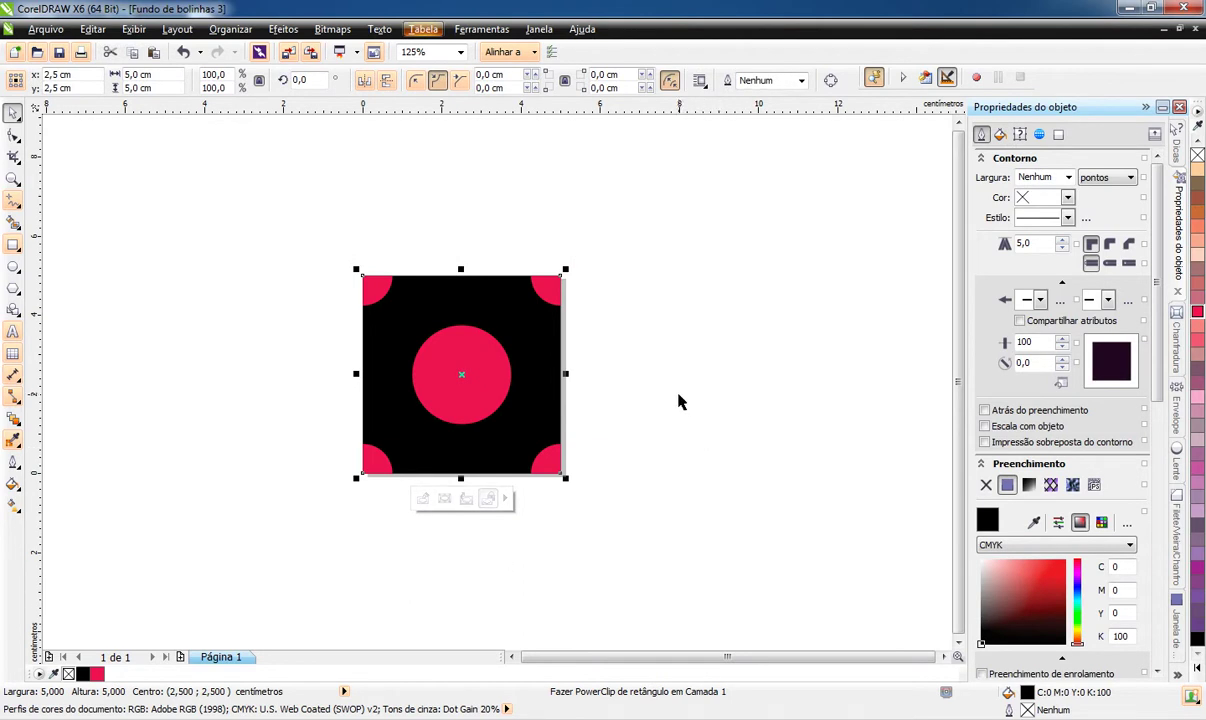
Create a full-colour (Totalmente colorido) pattern fill from the area covering the whole 5 cm tile
{"action": "left_click", "coordinate": [489, 32]}
{"action": "mouse_move", "coordinate": [494, 324]}
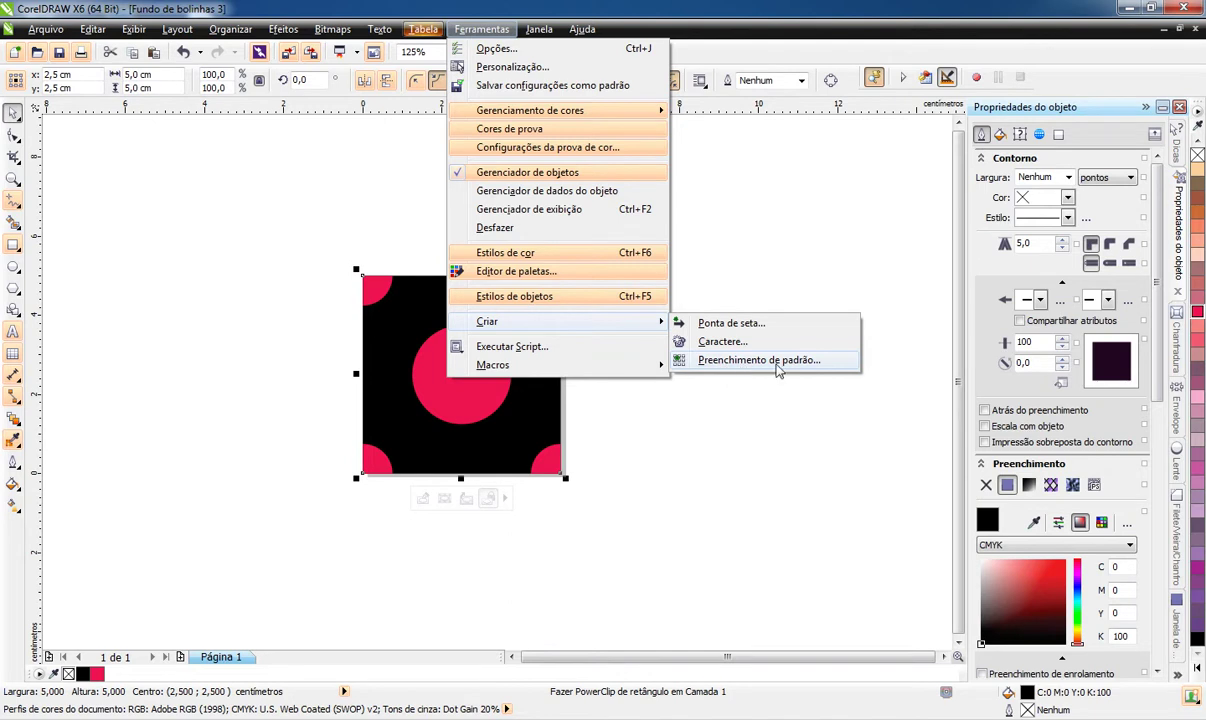
{"action": "left_click", "coordinate": [841, 366]}
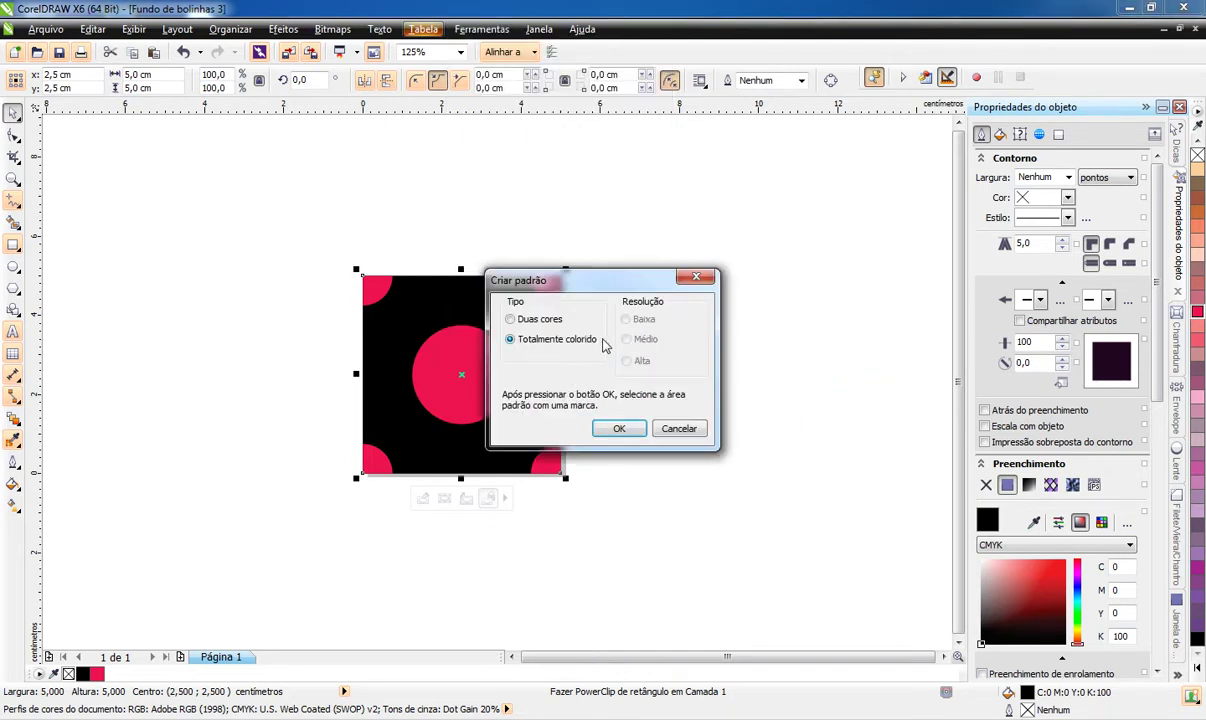
{"action": "left_click", "coordinate": [622, 430]}
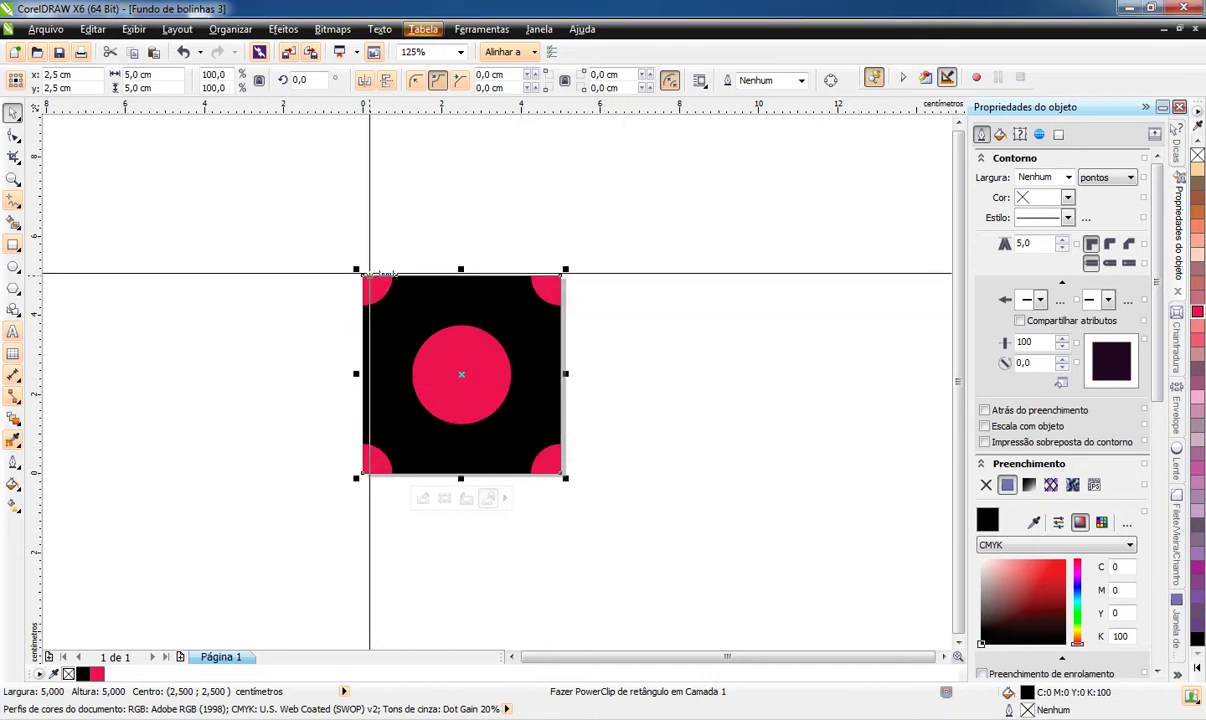
{"action": "left_click_drag", "start_coordinate": [362, 272], "coordinate": [562, 472]}
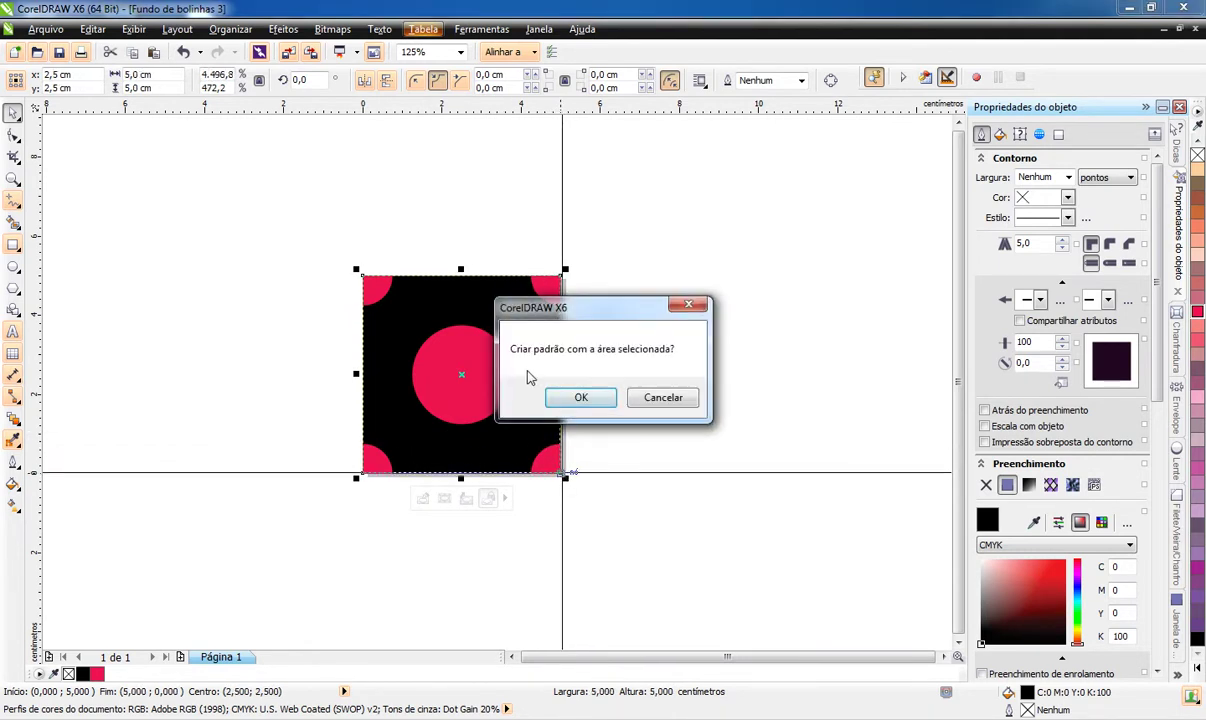
{"action": "left_click", "coordinate": [575, 397]}
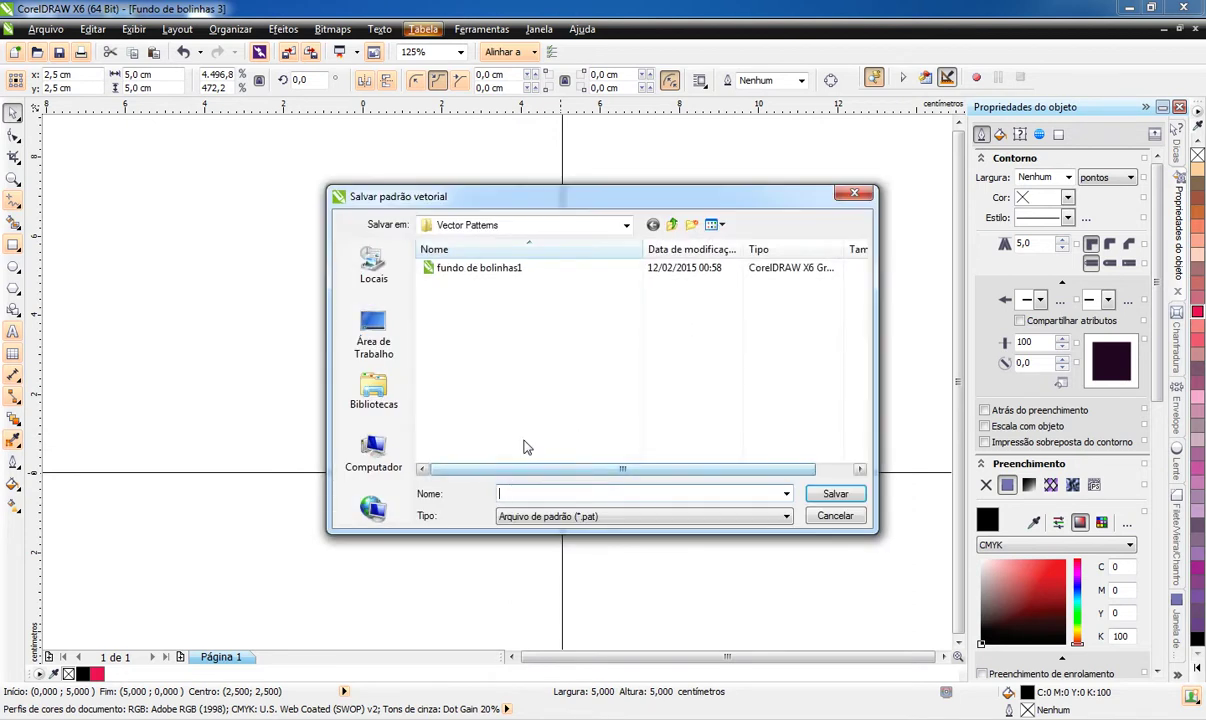
Save the vector pattern as fundo de bolinhas3.pat in the Vector Patterns folder and deselect the tile
{"action": "left_click", "coordinate": [487, 269]}
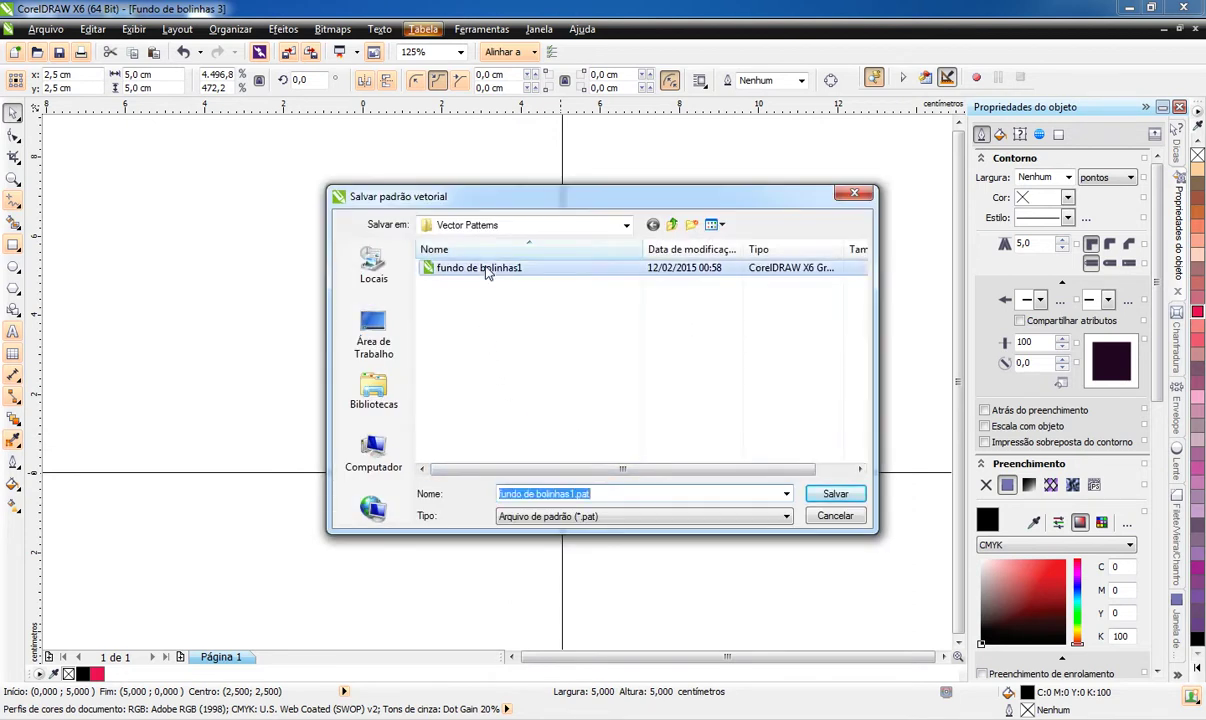
{"action": "left_click", "coordinate": [575, 493]}
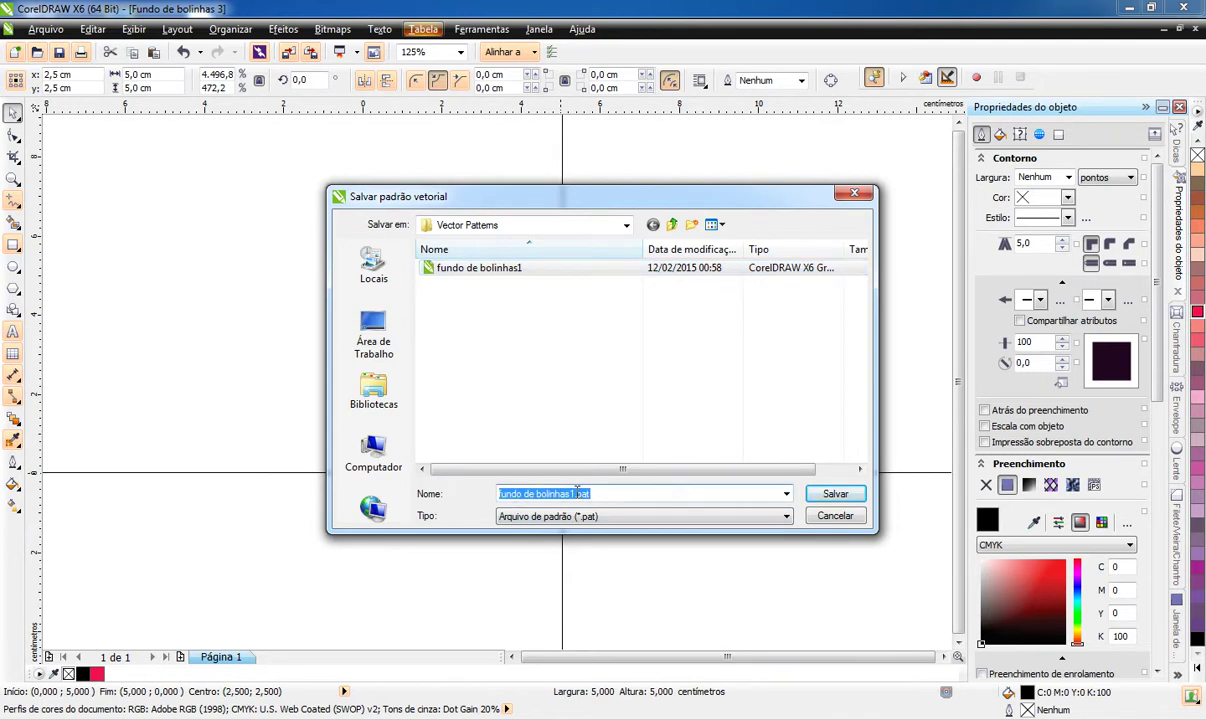
{"action": "left_click", "coordinate": [580, 493]}
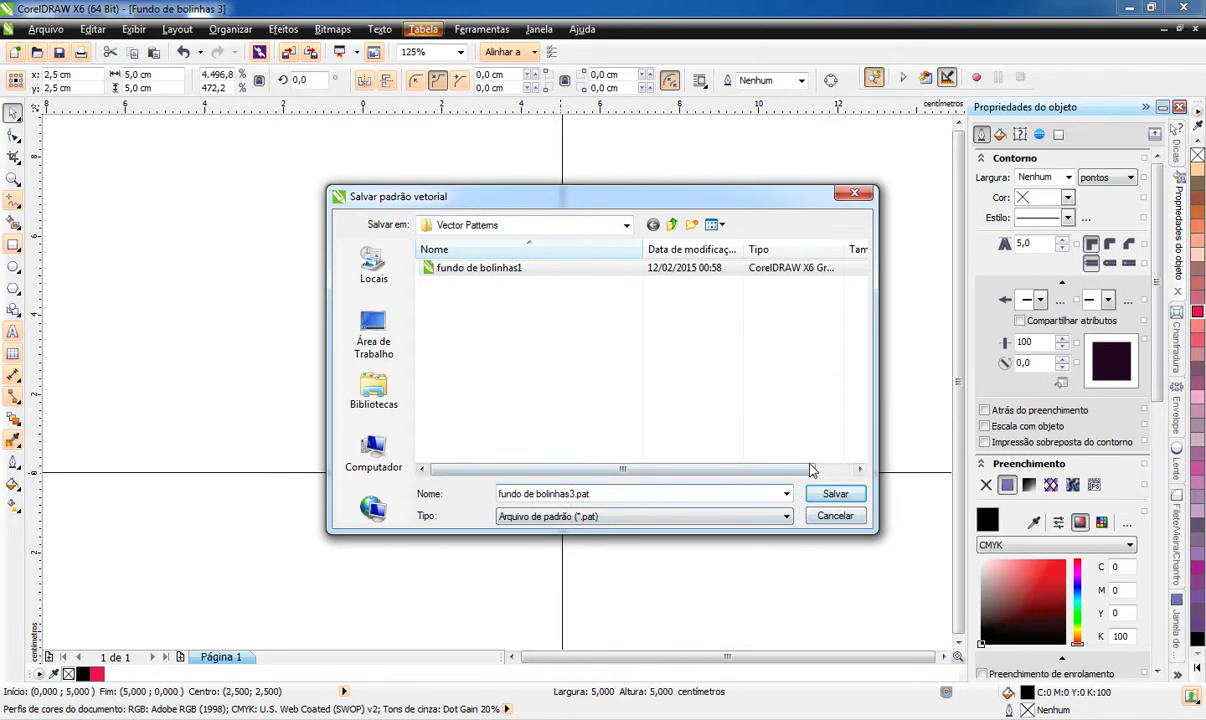
{"action": "left_click", "coordinate": [836, 495]}
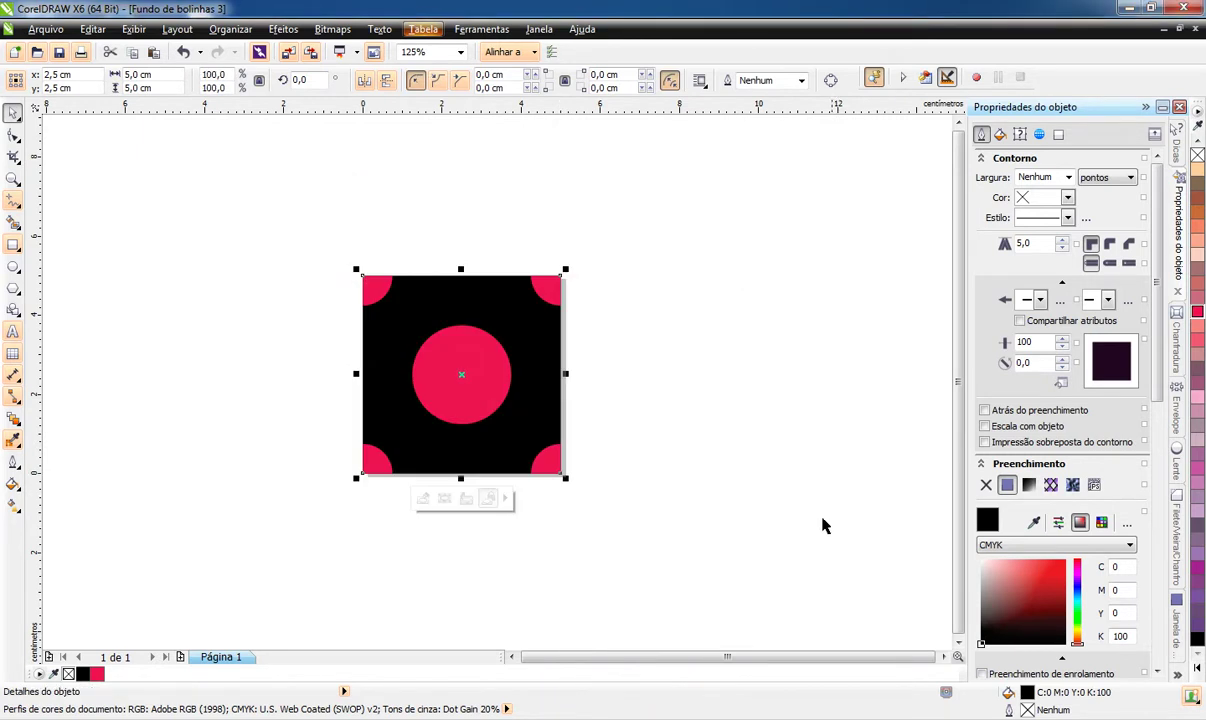
{"action": "left_click", "coordinate": [680, 396]}
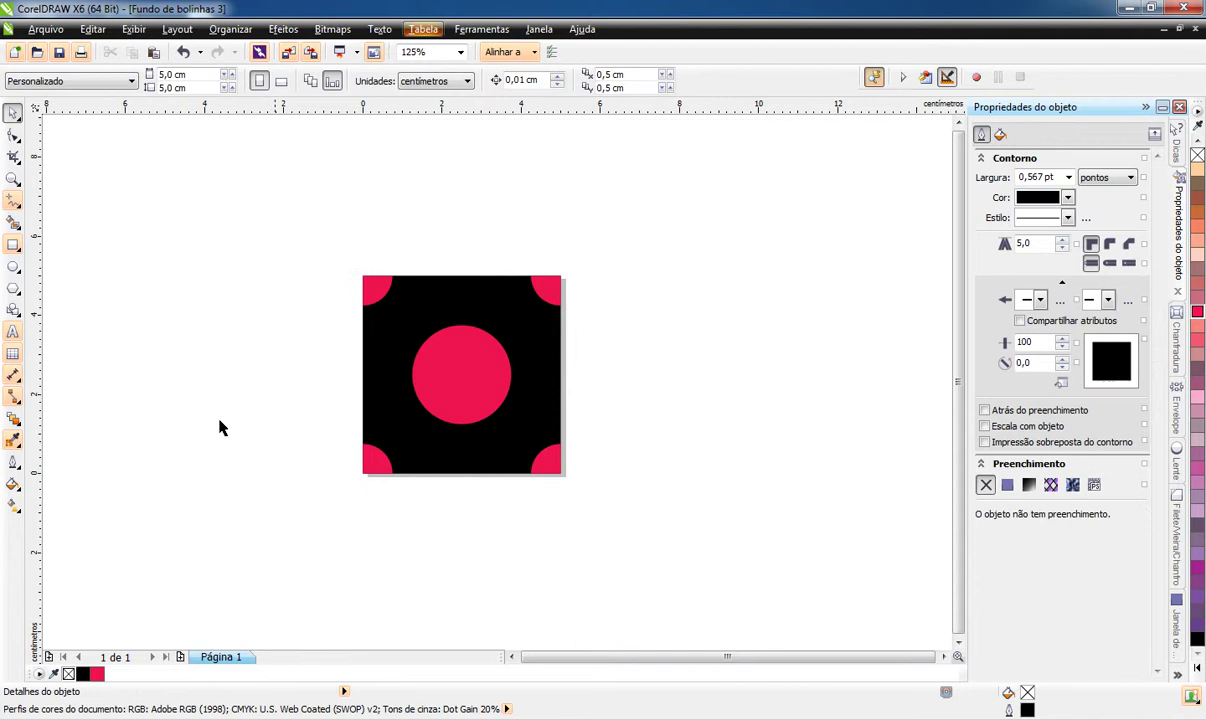
Create a new A4 document with its units set to centimetres, keeping the CMYK colour mode and 300 dpi
{"action": "left_click", "coordinate": [15, 52]}
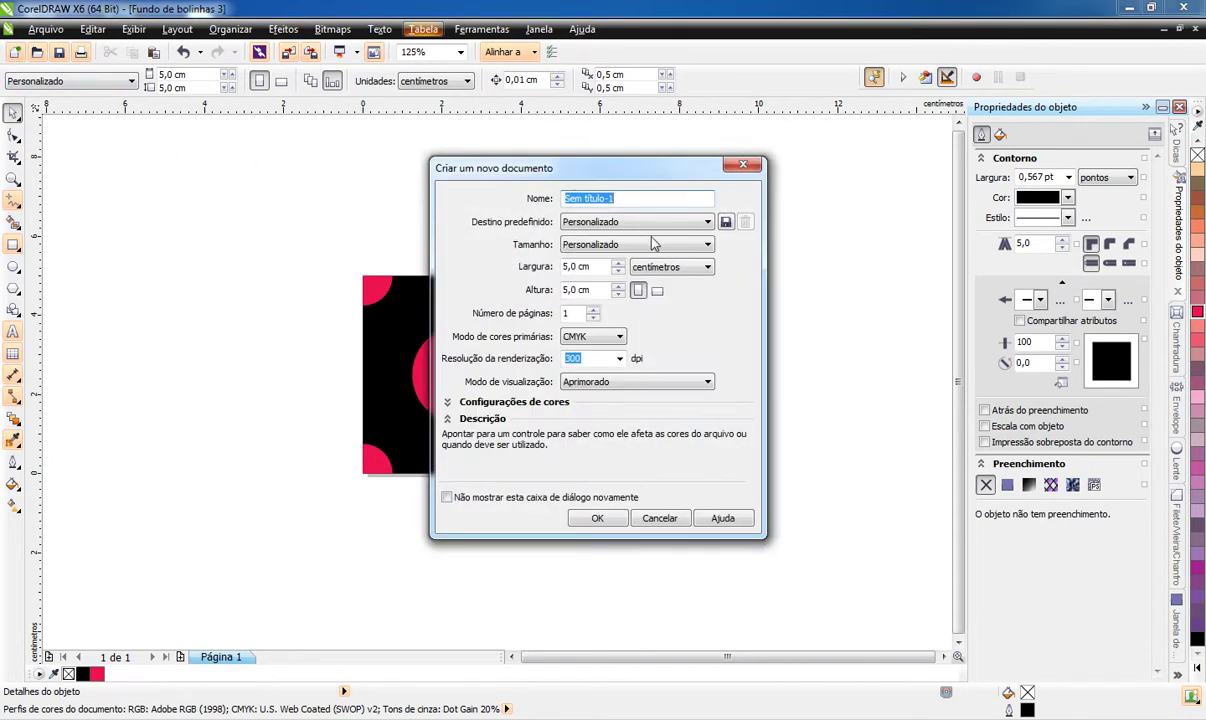
{"action": "left_click", "coordinate": [665, 221]}
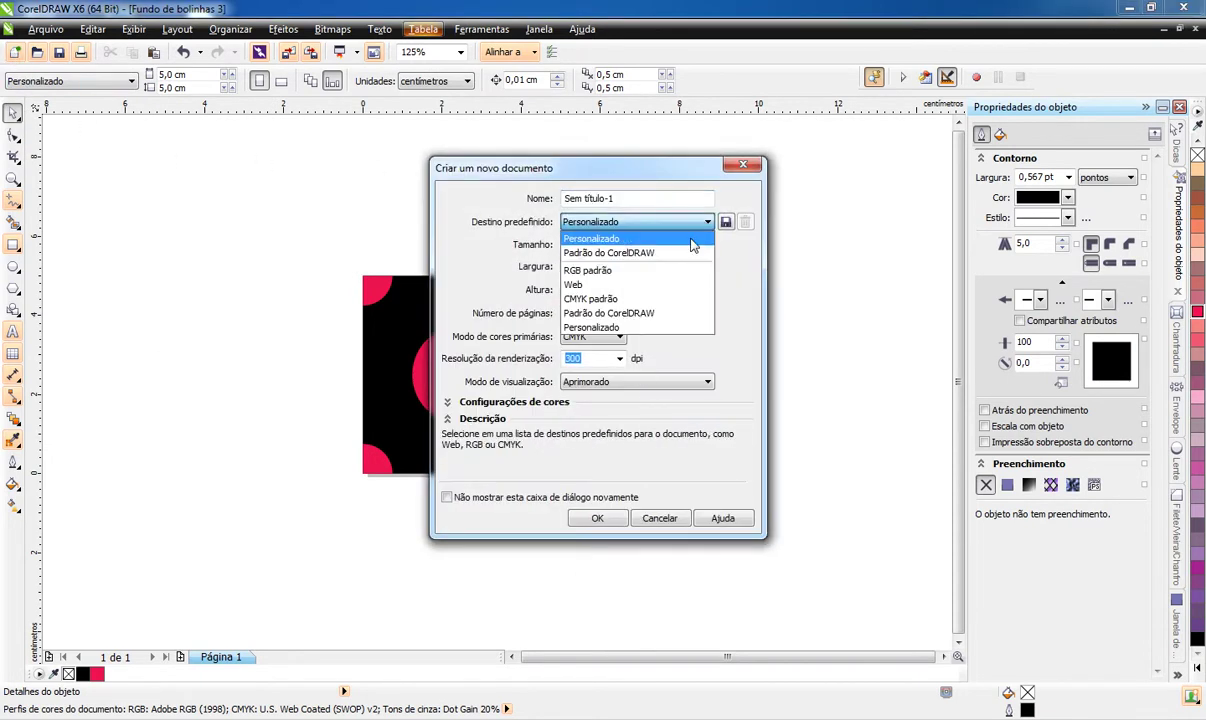
{"action": "left_click", "coordinate": [690, 240]}
{"action": "left_click", "coordinate": [706, 244]}
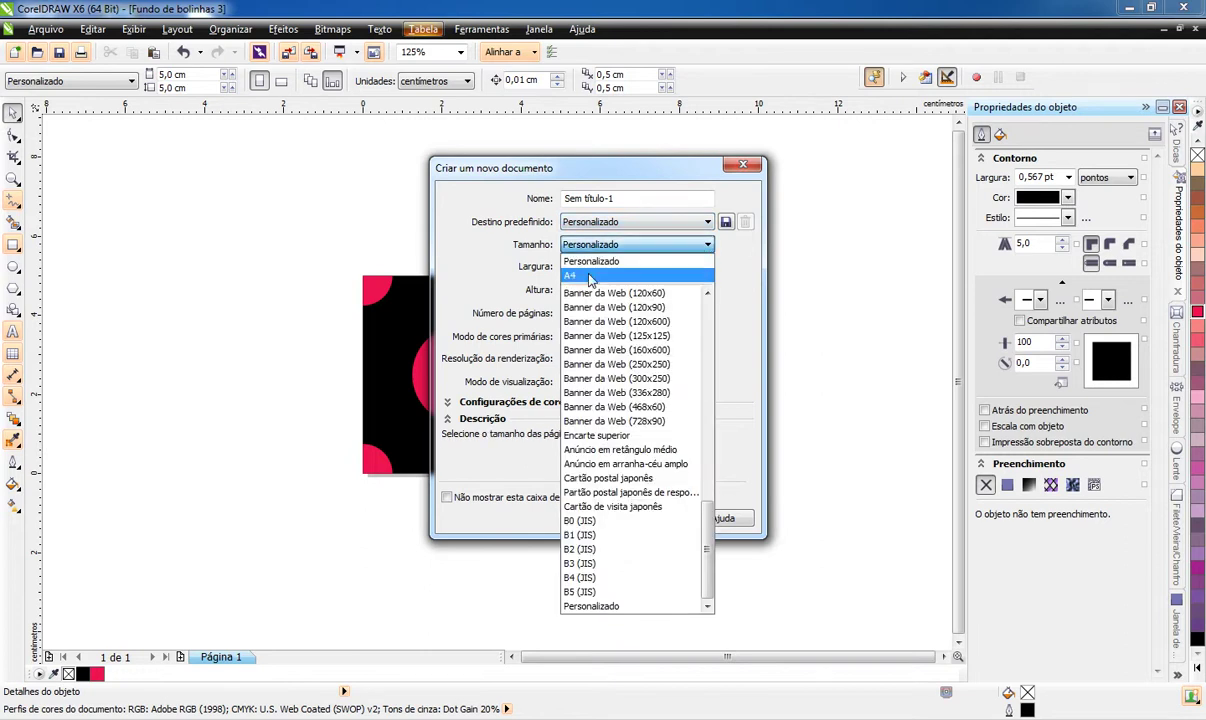
{"action": "left_click", "coordinate": [590, 277]}
{"action": "left_click", "coordinate": [706, 267]}
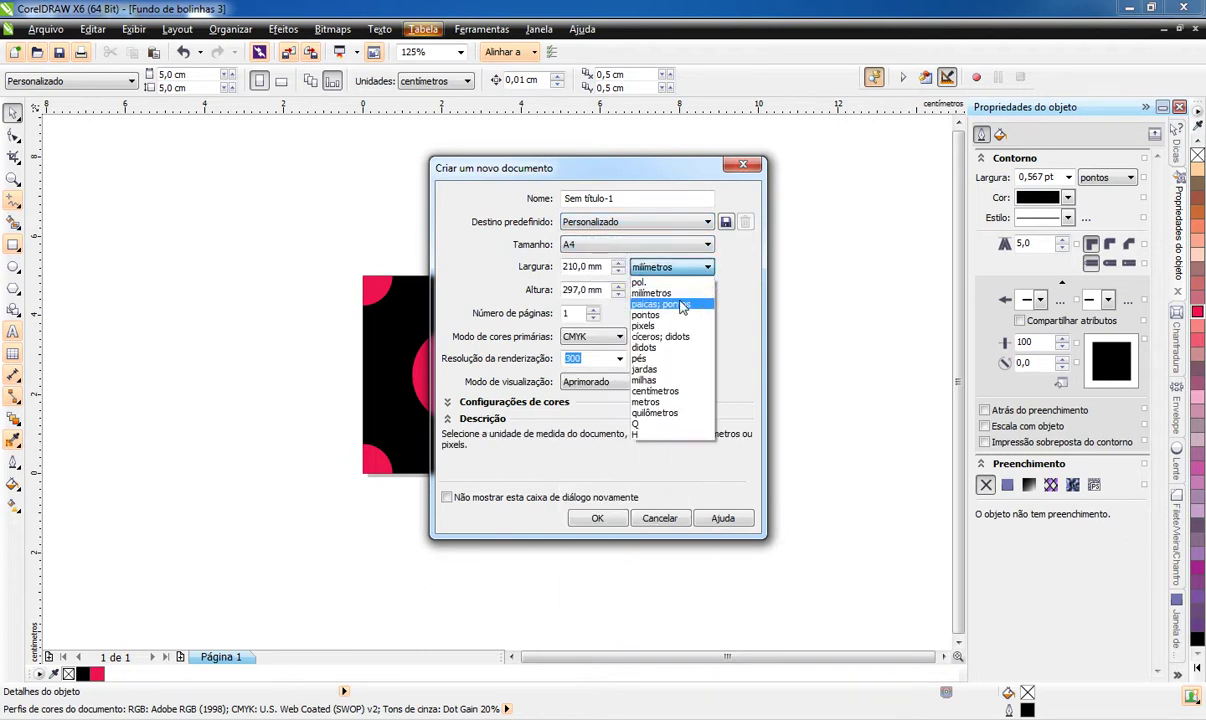
{"action": "left_click", "coordinate": [660, 391]}
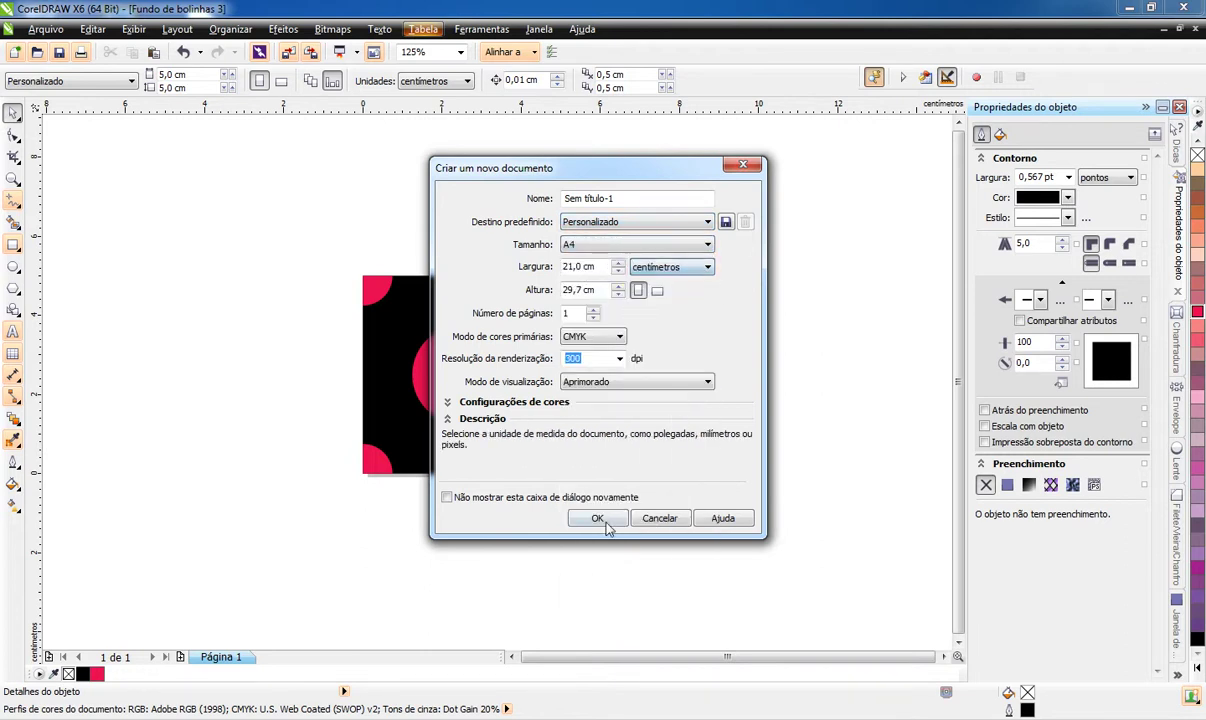
{"action": "left_click", "coordinate": [597, 518]}
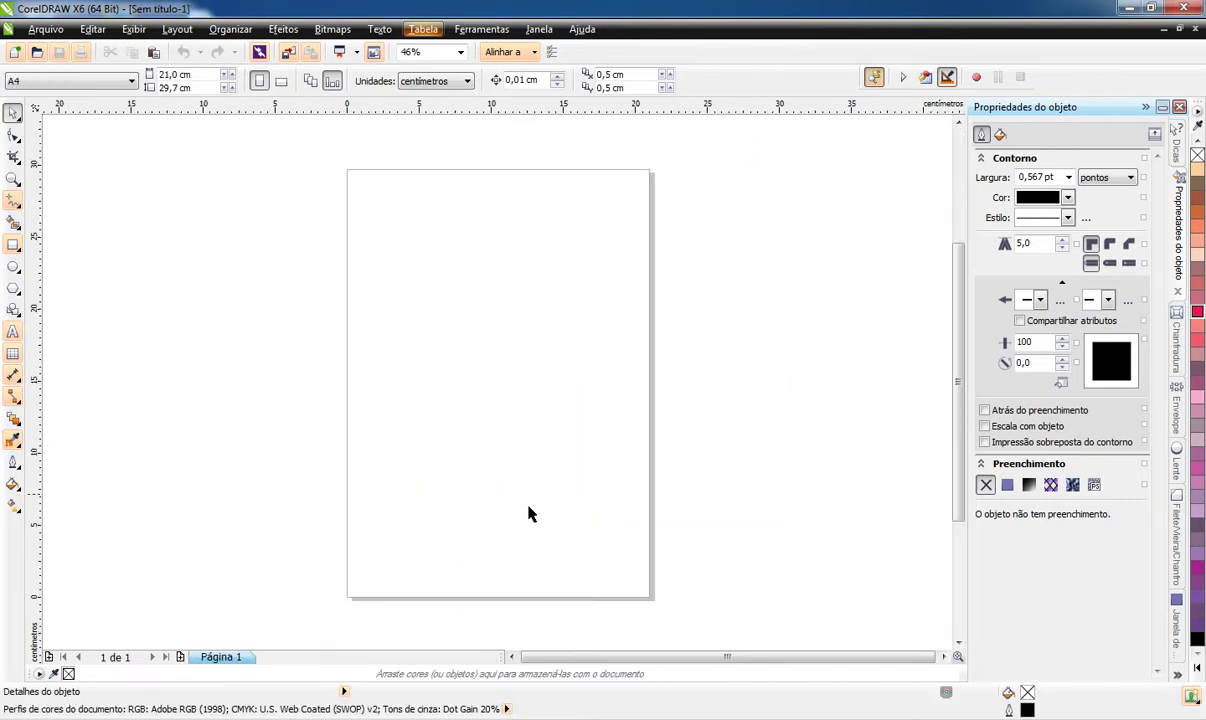
Draw a circle in the upper part of the page and set its diameter to 5 cm
{"action": "left_click", "coordinate": [13, 266]}
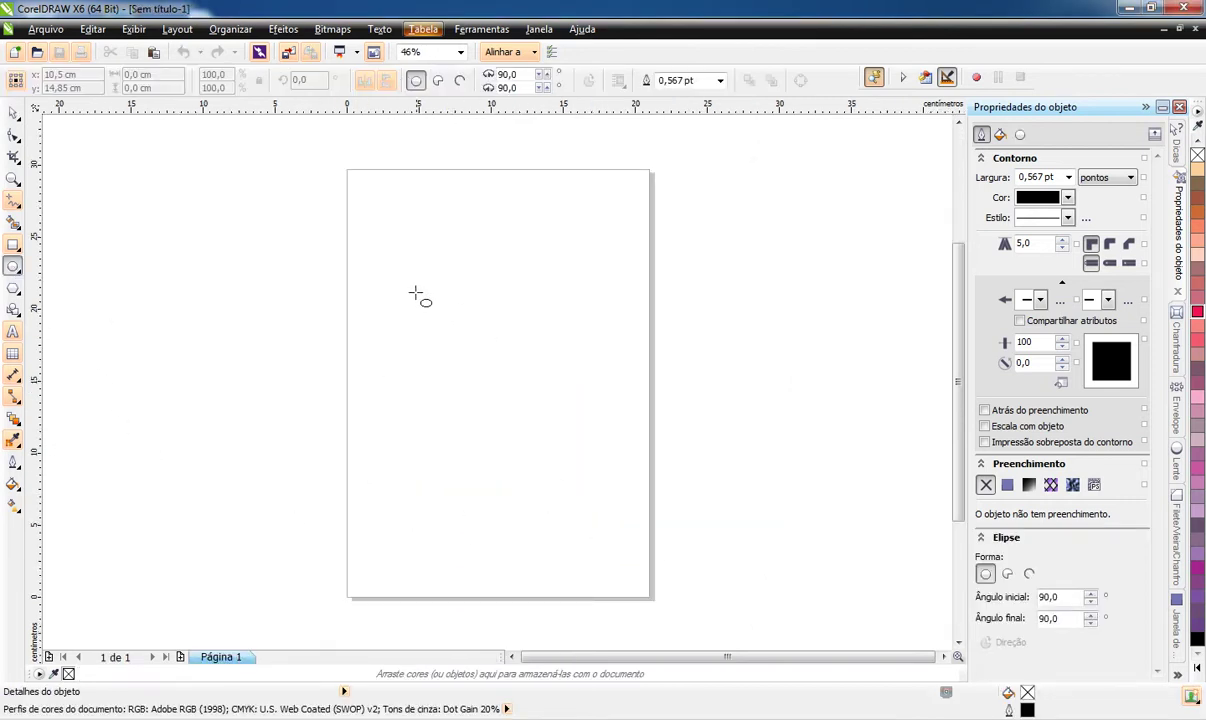
{"action": "left_click_drag", "start_coordinate": [416, 293], "coordinate": [501, 352]}
{"action": "left_click", "coordinate": [13, 112]}
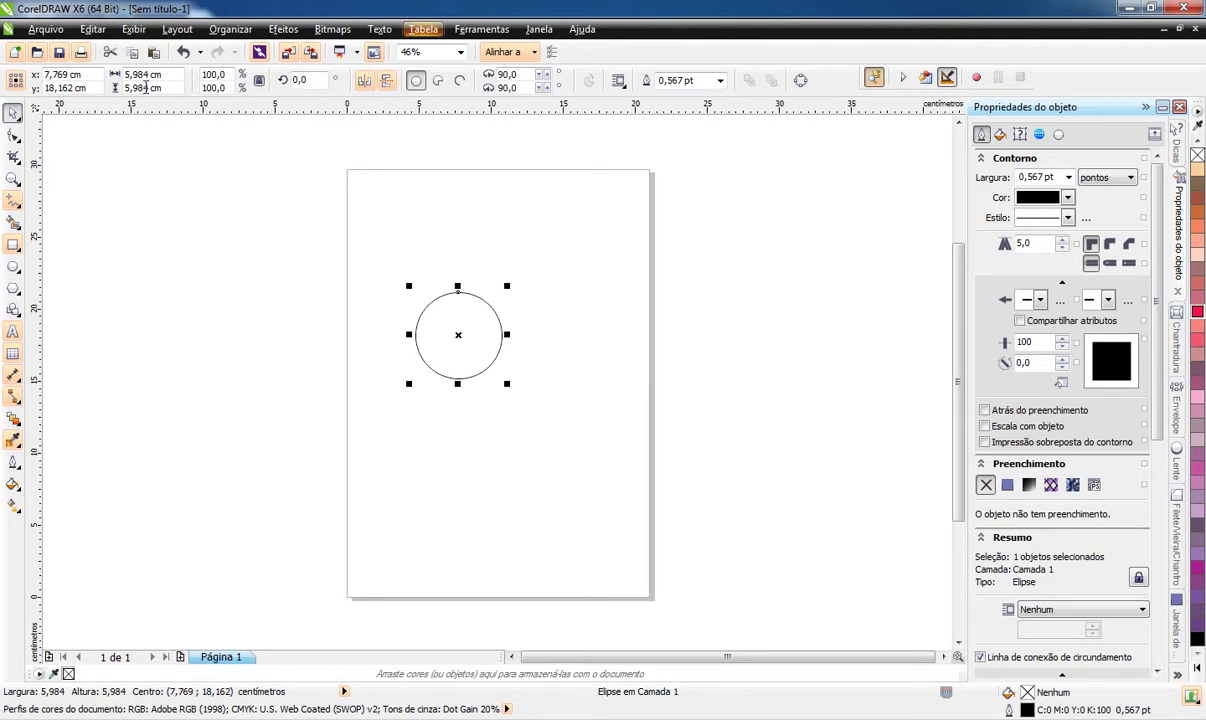
{"action": "left_click_drag", "start_coordinate": [149, 76], "coordinate": [113, 75]}
{"action": "type", "text": "5"}
{"action": "key", "text": "Return"}
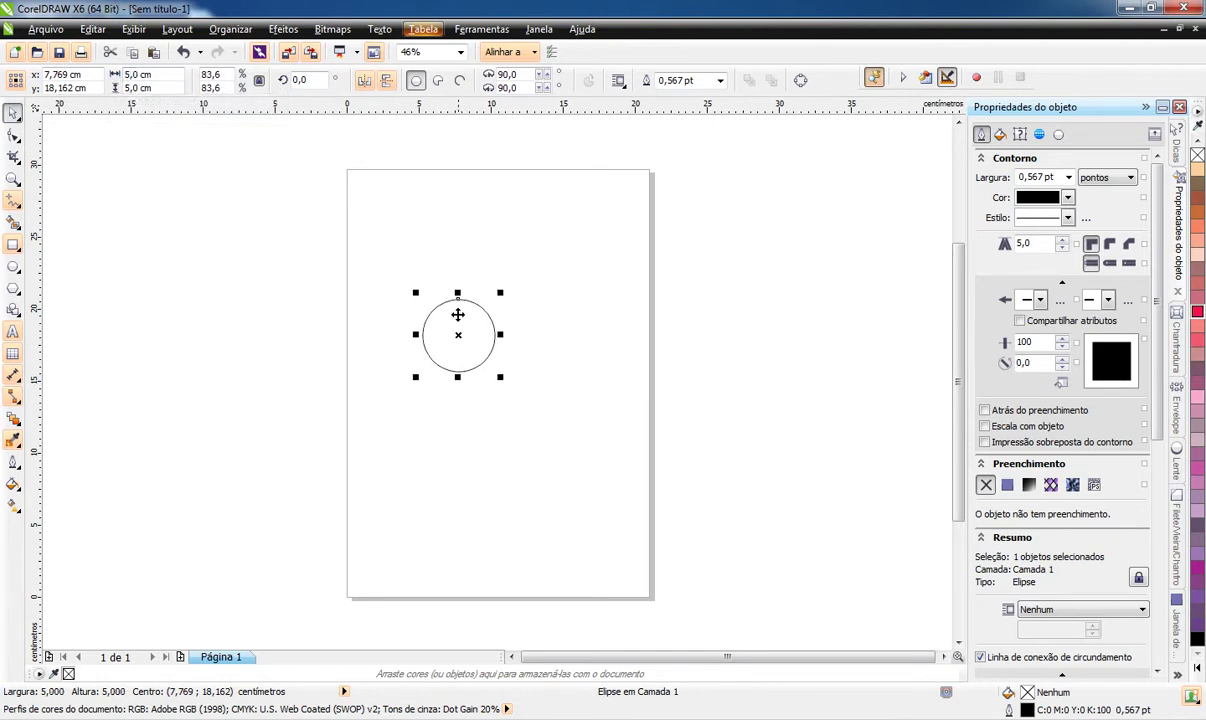
Duplicate the 5 cm circle and set the copy's diameter to 1,5 cm
{"action": "scroll", "coordinate": [443, 311], "scroll_direction": "up", "scroll_amount": 2}
{"action": "left_click_drag", "start_coordinate": [461, 342], "coordinate": [477, 326]}
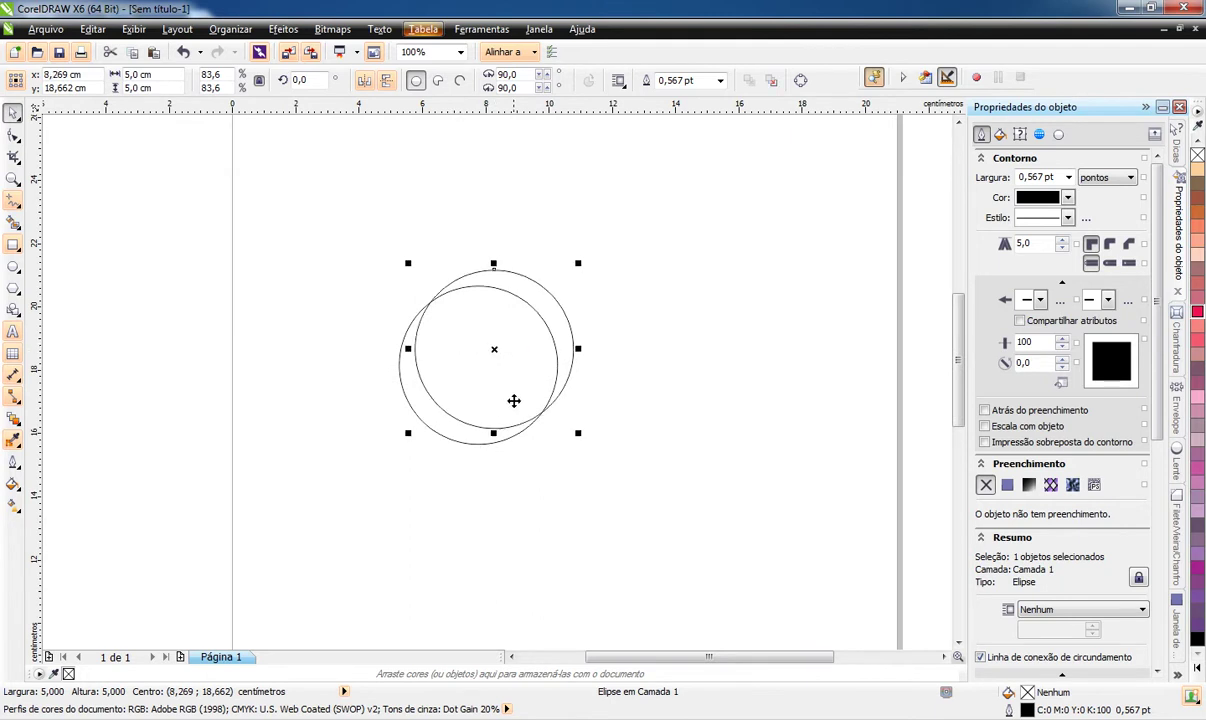
{"action": "left_click_drag", "start_coordinate": [137, 75], "coordinate": [122, 75]}
{"action": "type", "text": "1,5"}
{"action": "key", "text": "Return"}
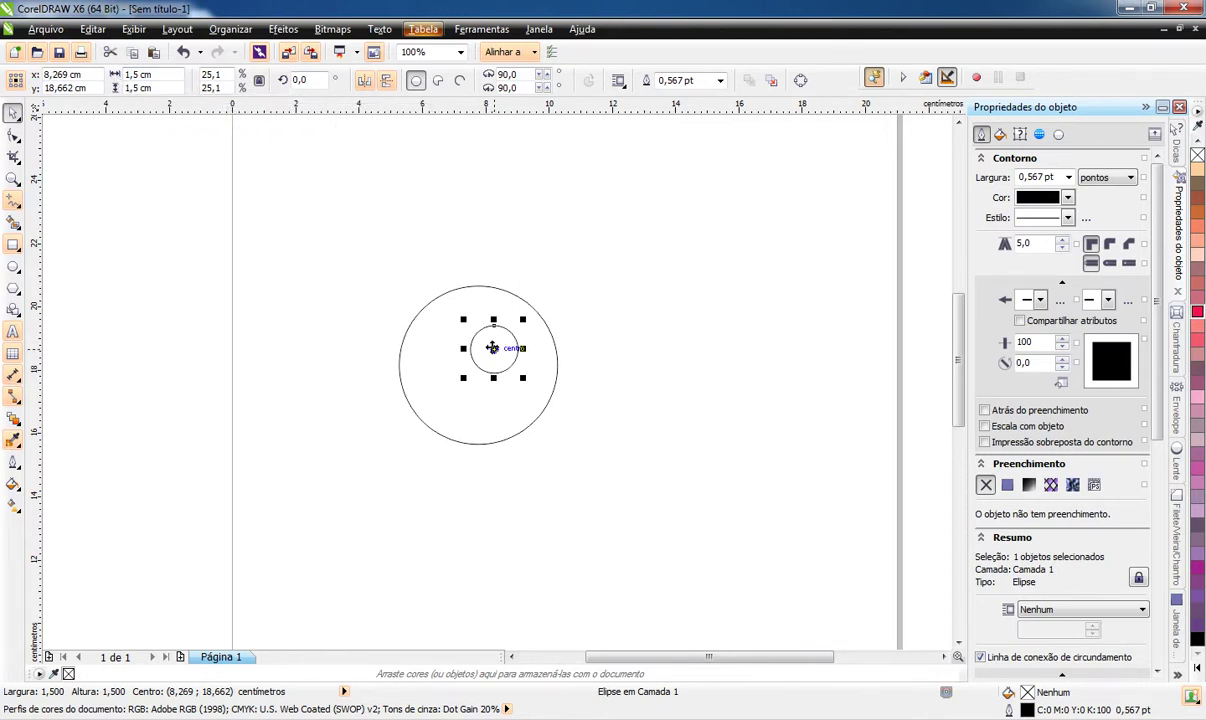
Set the diameter of the small circle copy to 1,0 cm
{"action": "double_click", "coordinate": [130, 74]}
{"action": "type", "text": "1,0"}
{"action": "key", "text": "Return"}
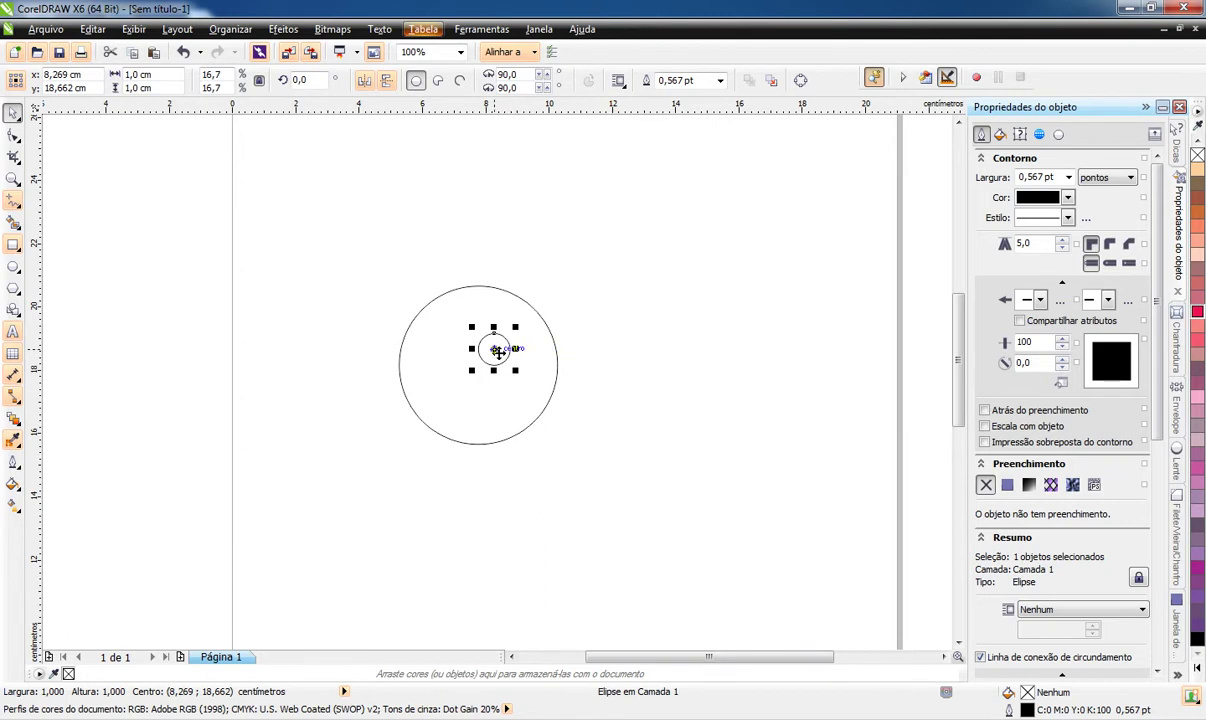
Centre the small circle on the large circle's top edge, with its rotation centre at the large circle's centre
{"action": "left_click_drag", "start_coordinate": [497, 350], "coordinate": [477, 365]}
{"action": "left_click", "coordinate": [478, 286]}
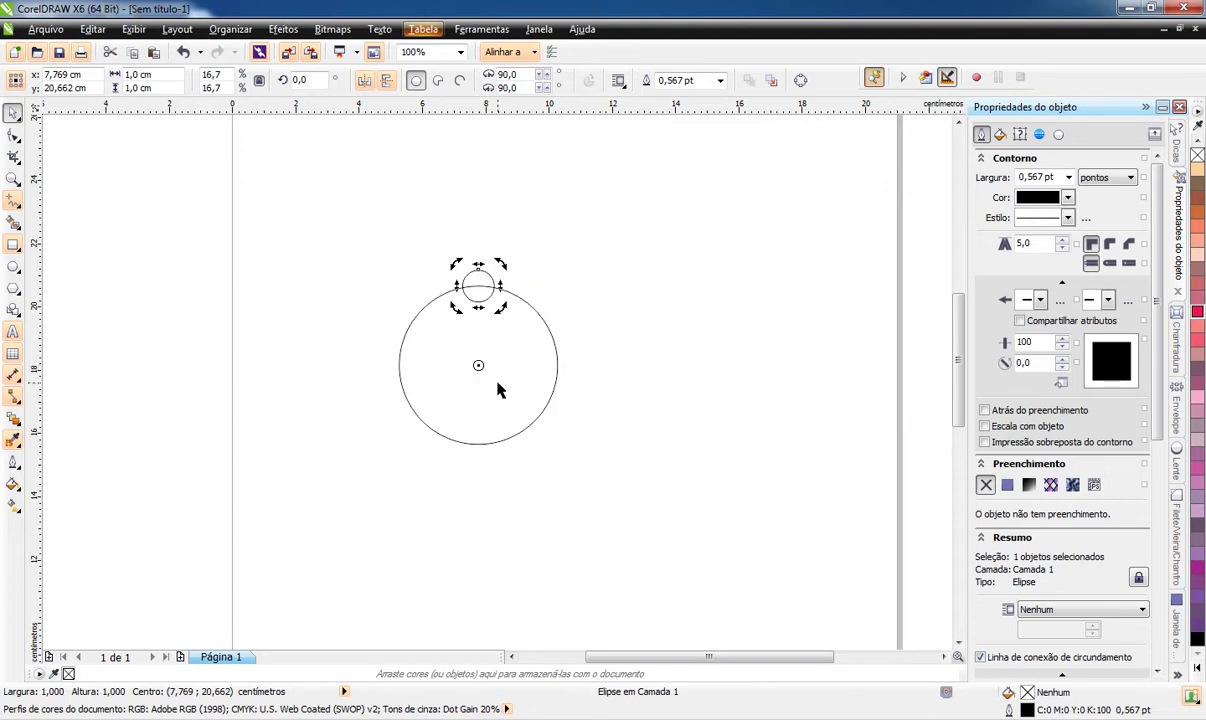
Rotate a copy of the small circle 15° clockwise about the large circle's centre and repeat it until the ring is complete
{"action": "scroll", "coordinate": [470, 370], "scroll_direction": "up", "scroll_amount": 1}
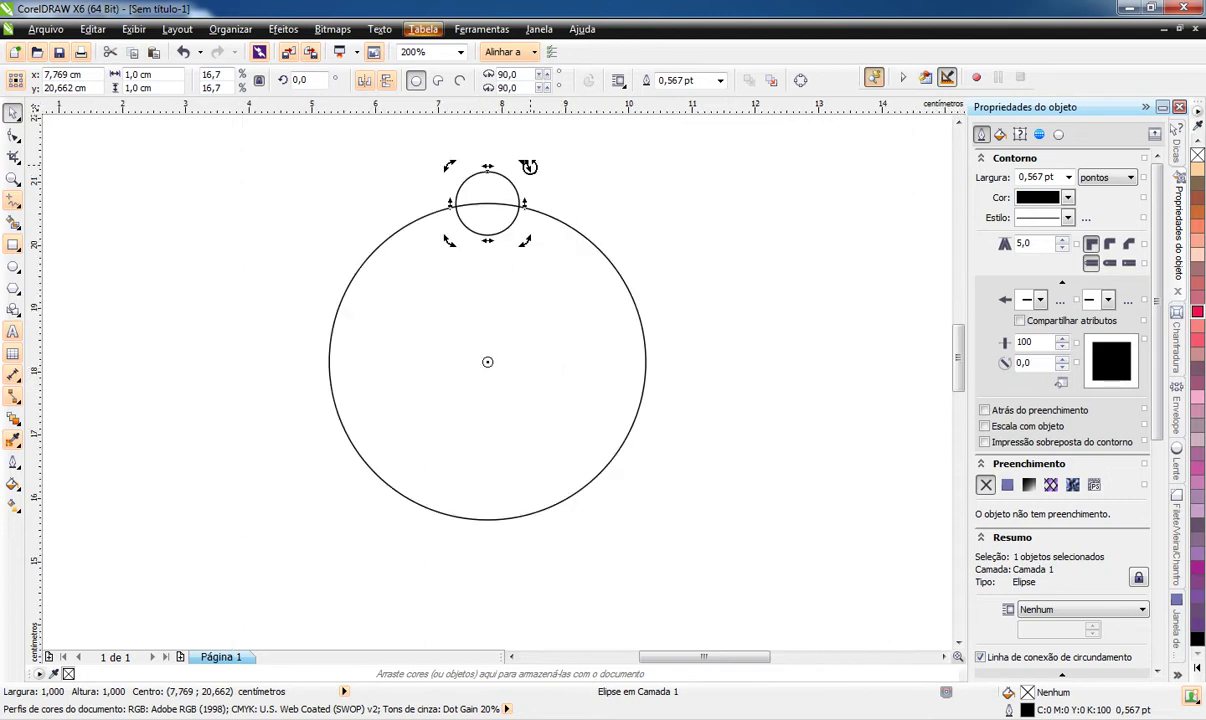
{"action": "left_click_drag", "start_coordinate": [526, 166], "coordinate": [586, 175]}
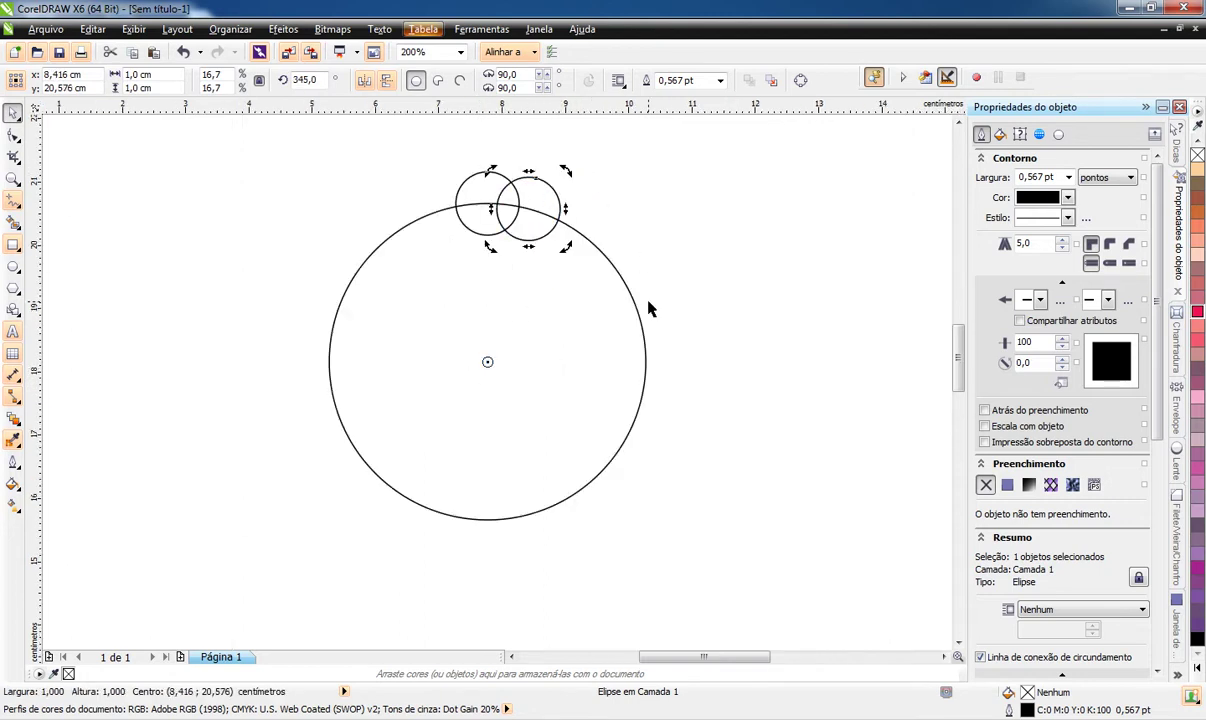
{"action": "key", "text": "ctrl+r"}
{"action": "key", "text": "ctrl+r"}
{"action": "key", "text": "ctrl+r"}
{"action": "key", "text": "ctrl+r"}
{"action": "key", "text": "ctrl+r"}
{"action": "key", "text": "ctrl+r"}
{"action": "key", "text": "ctrl+r"}
{"action": "key", "text": "ctrl+r"}
{"action": "key", "text": "ctrl+r"}
{"action": "key", "text": "ctrl+r"}
{"action": "key", "text": "ctrl+r"}
{"action": "key", "text": "ctrl+r"}
{"action": "key", "text": "ctrl+r"}
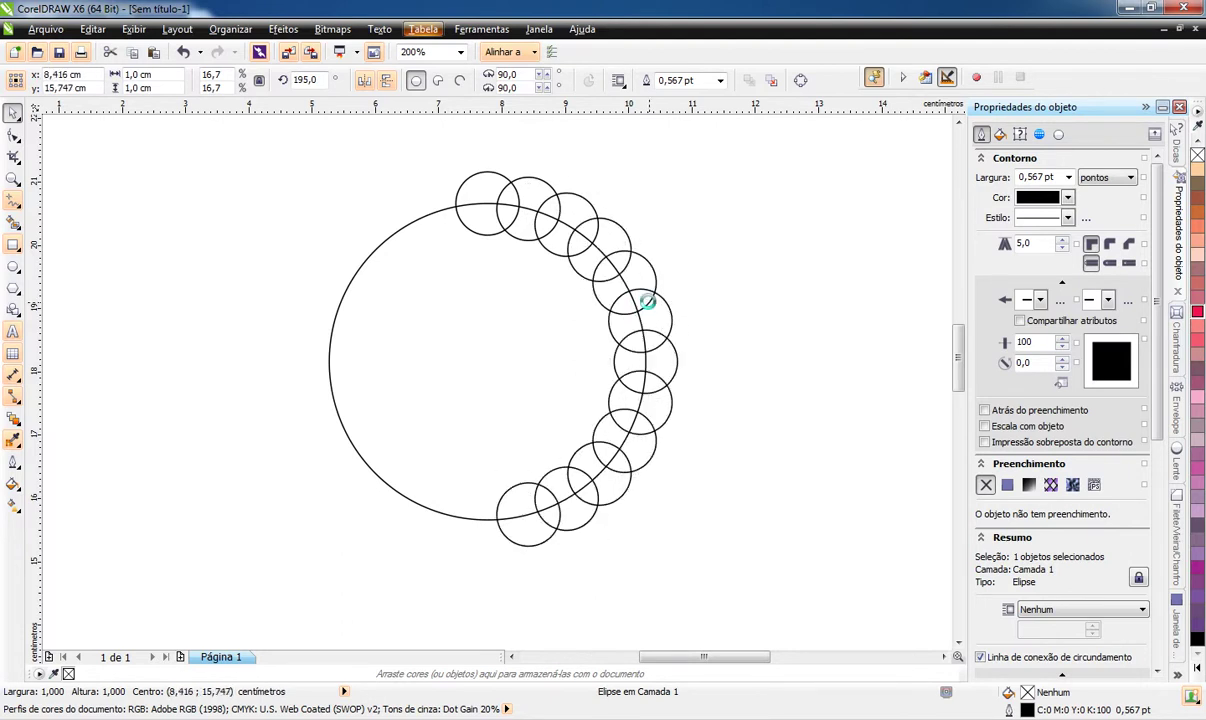
{"action": "key", "text": "ctrl+r"}
{"action": "key", "text": "ctrl+r"}
{"action": "key", "text": "ctrl+r"}
{"action": "key", "text": "ctrl+r"}
{"action": "key", "text": "ctrl+r"}
{"action": "key", "text": "ctrl+r"}
{"action": "key", "text": "ctrl+r"}
{"action": "key", "text": "ctrl+r"}
{"action": "key", "text": "ctrl+r"}
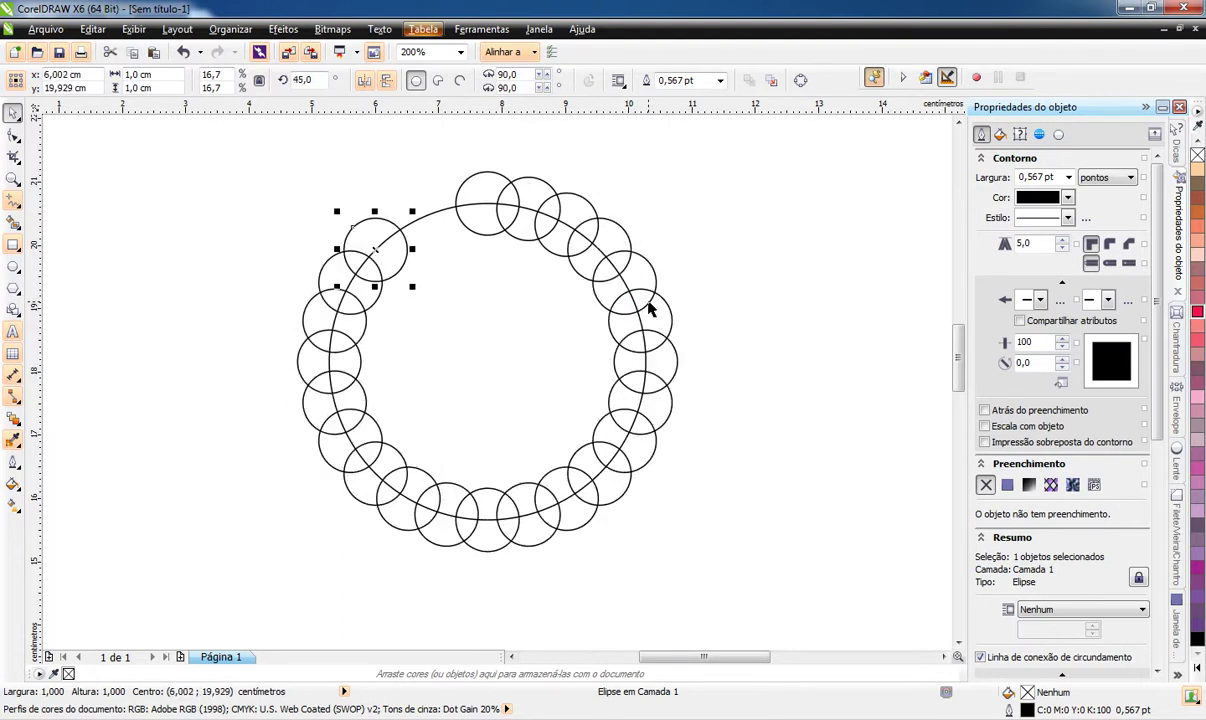
Select the large circle and the whole ring of small circles and weld them into one scalloped curve
{"action": "scroll", "coordinate": [545, 347], "scroll_direction": "down", "scroll_amount": 3}
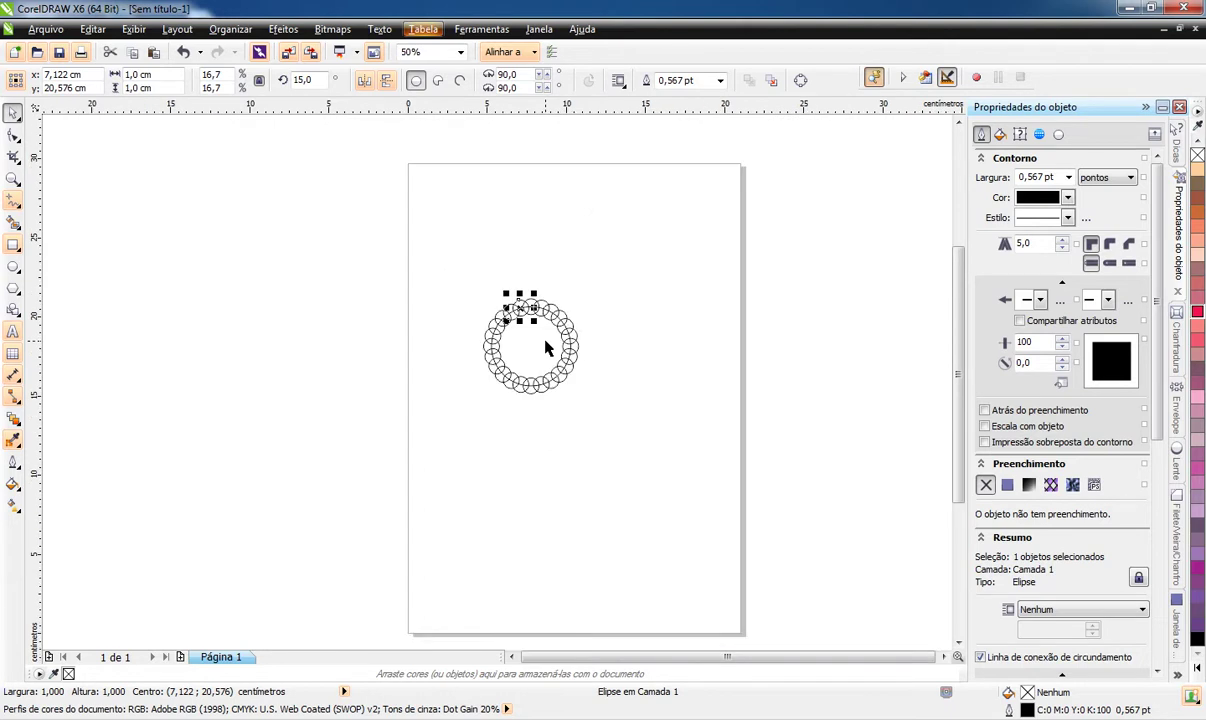
{"action": "scroll", "coordinate": [496, 290], "scroll_direction": "up", "scroll_amount": 1}
{"action": "left_click_drag", "start_coordinate": [378, 203], "coordinate": [670, 485]}
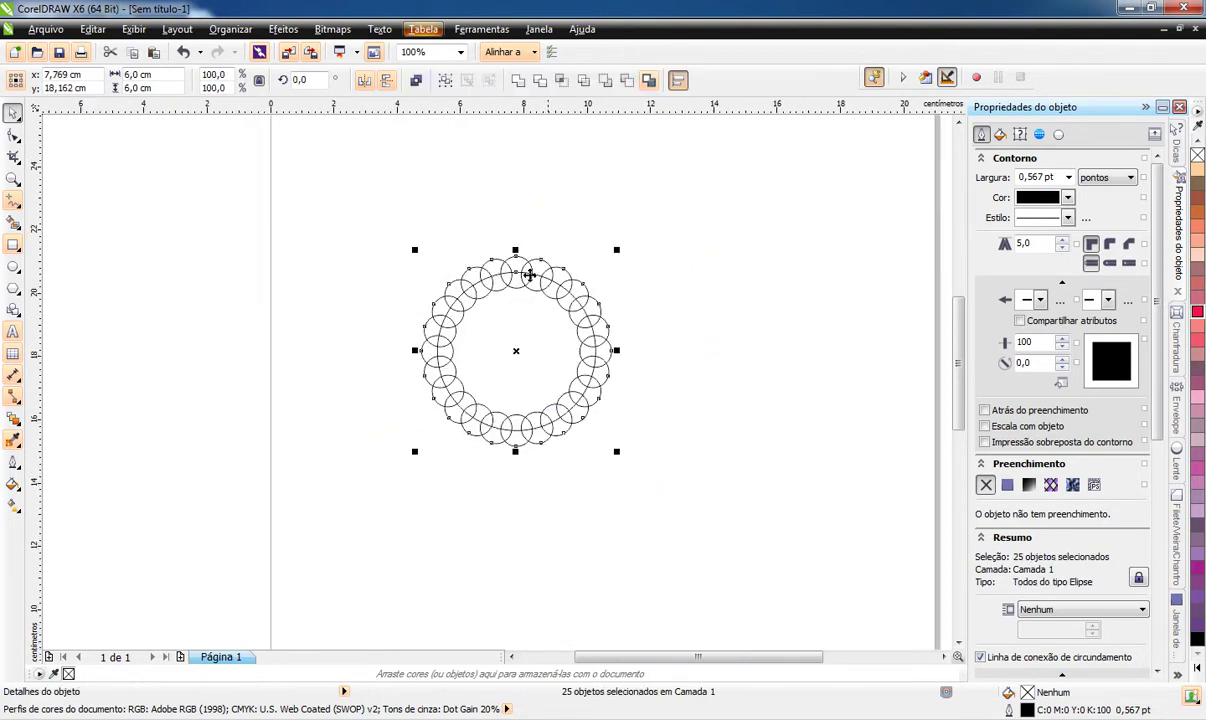
{"action": "left_click", "coordinate": [517, 82]}
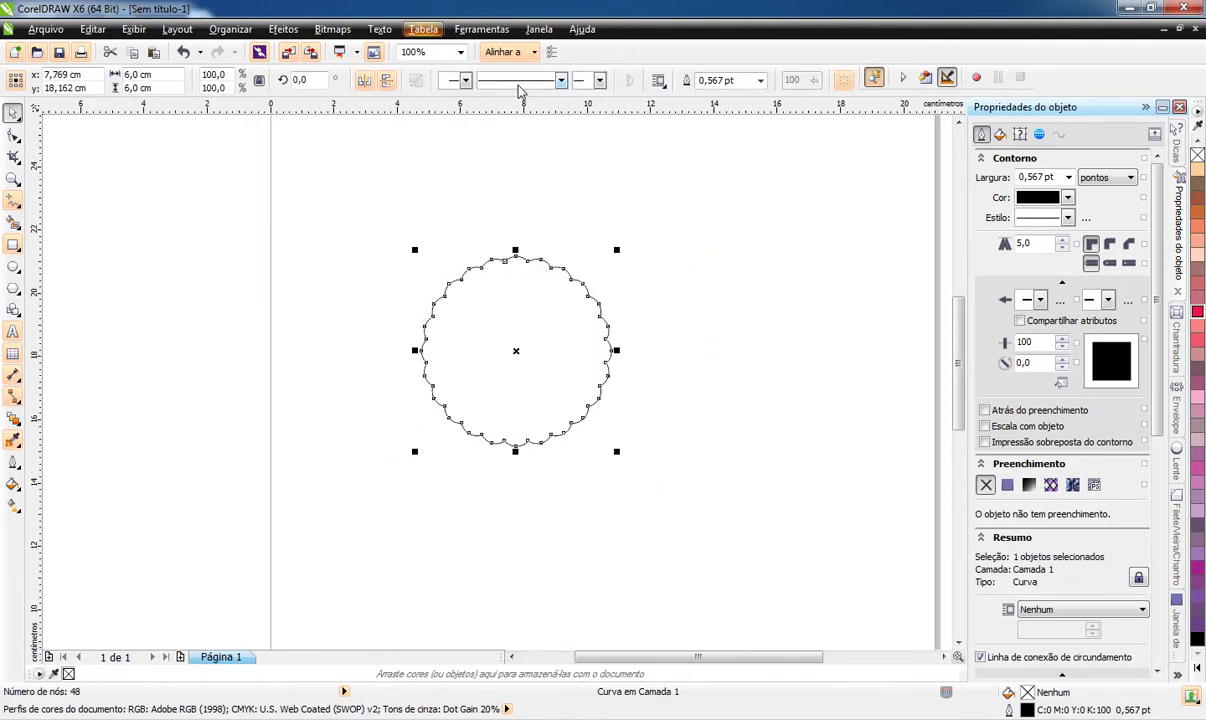
Open the pattern fill settings for the scalloped curve and choose the full-colour pink-dot-on-black tile
{"action": "left_click", "coordinate": [428, 475]}
{"action": "left_click", "coordinate": [484, 428]}
{"action": "left_click", "coordinate": [12, 508]}
{"action": "left_click", "coordinate": [11, 485]}
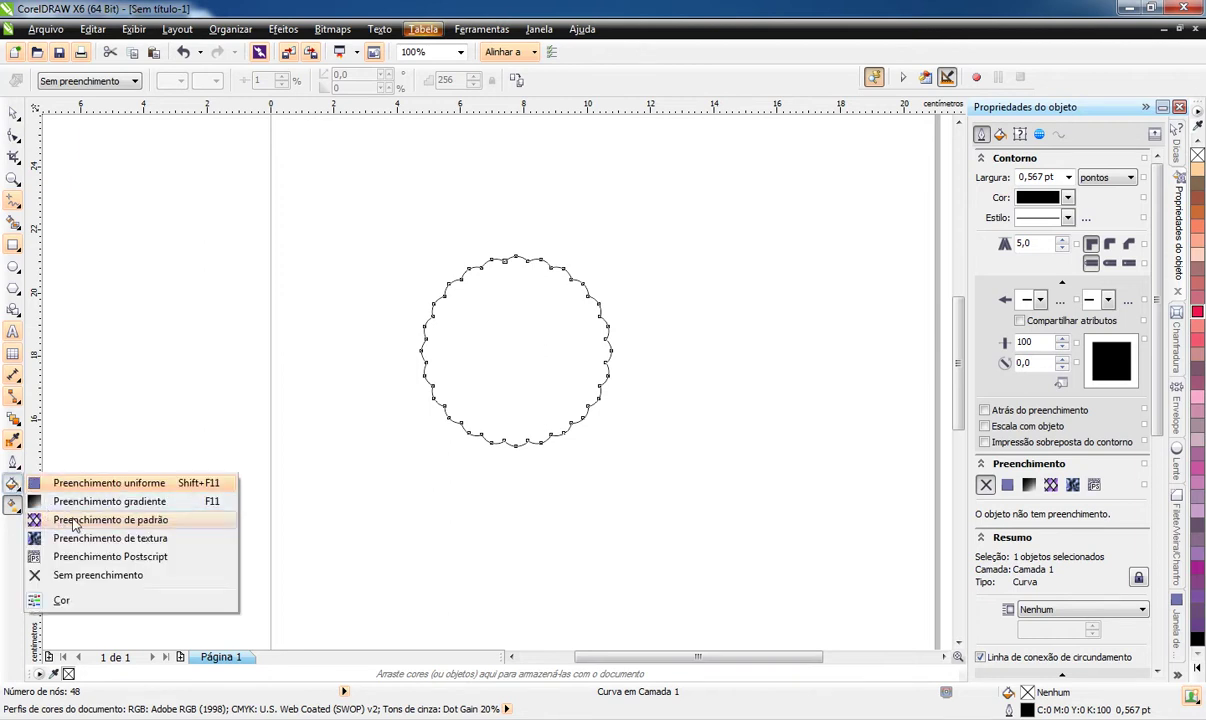
{"action": "left_click", "coordinate": [207, 523]}
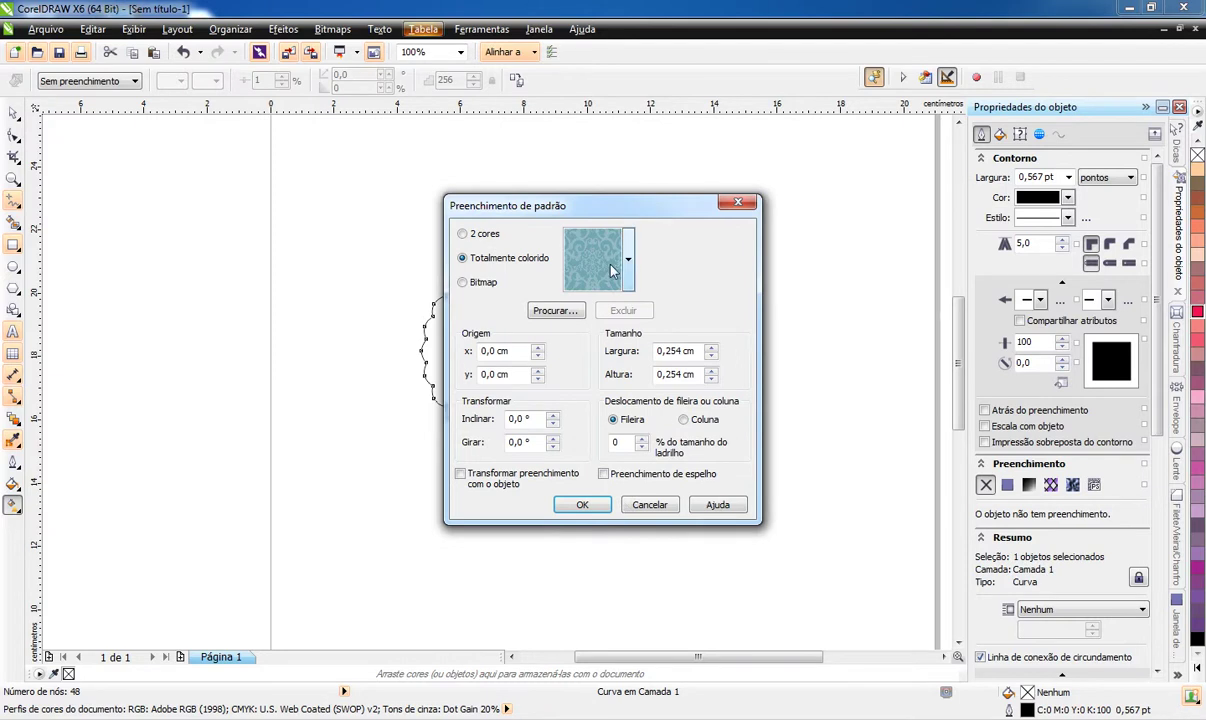
{"action": "left_click", "coordinate": [629, 261]}
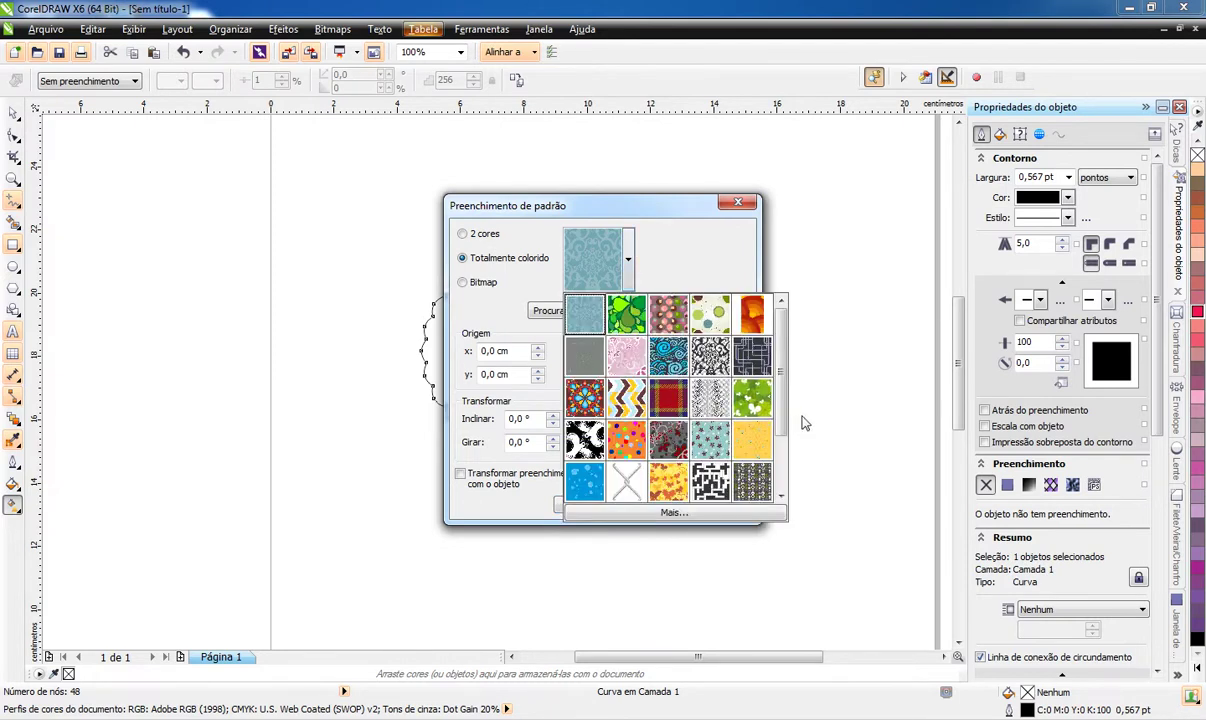
{"action": "left_click_drag", "start_coordinate": [783, 380], "coordinate": [786, 463]}
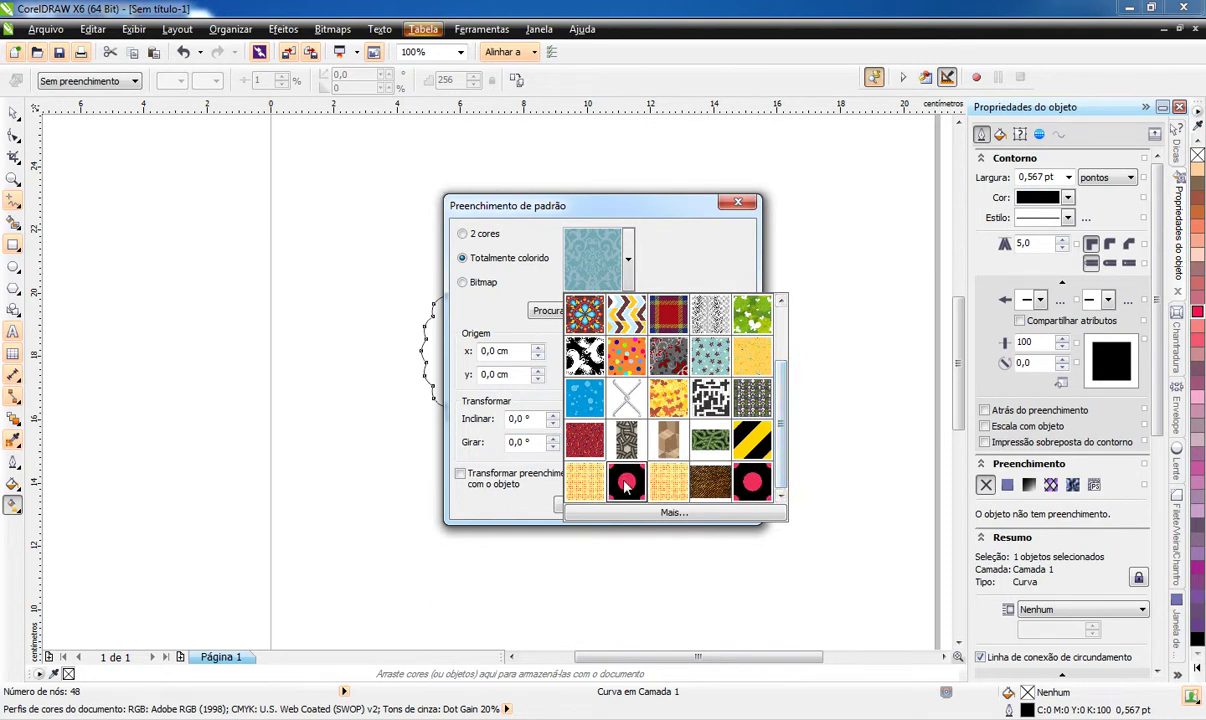
{"action": "left_click", "coordinate": [626, 481]}
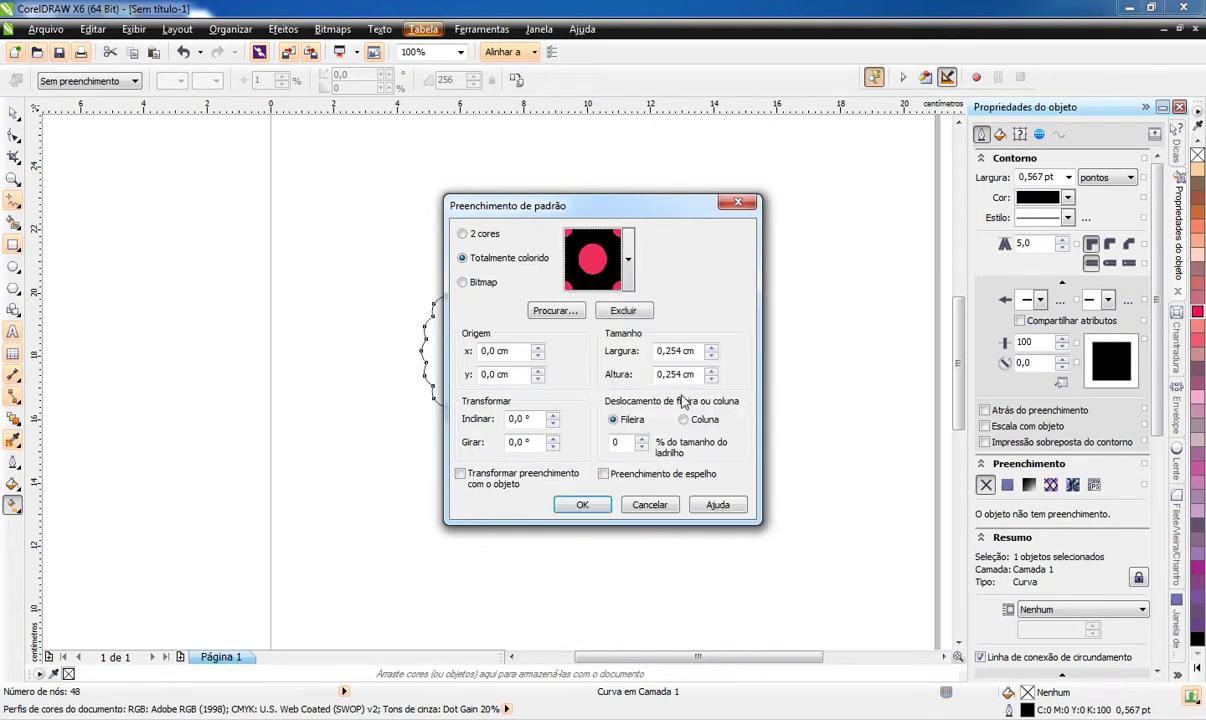
Set the pattern tile's width and height to 0,7 cm and apply the fill to the scalloped curve
{"action": "left_click_drag", "start_coordinate": [685, 351], "coordinate": [676, 352]}
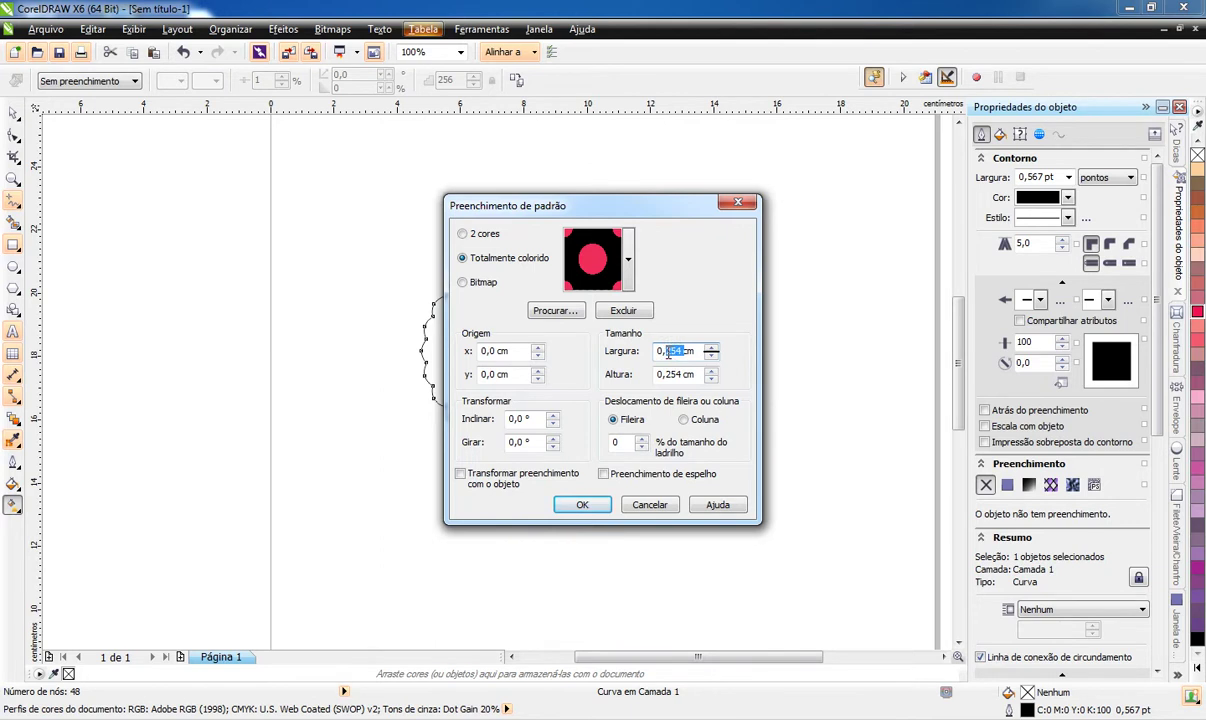
{"action": "type", "text": "7"}
{"action": "left_click_drag", "start_coordinate": [685, 373], "coordinate": [665, 373]}
{"action": "type", "text": "7"}
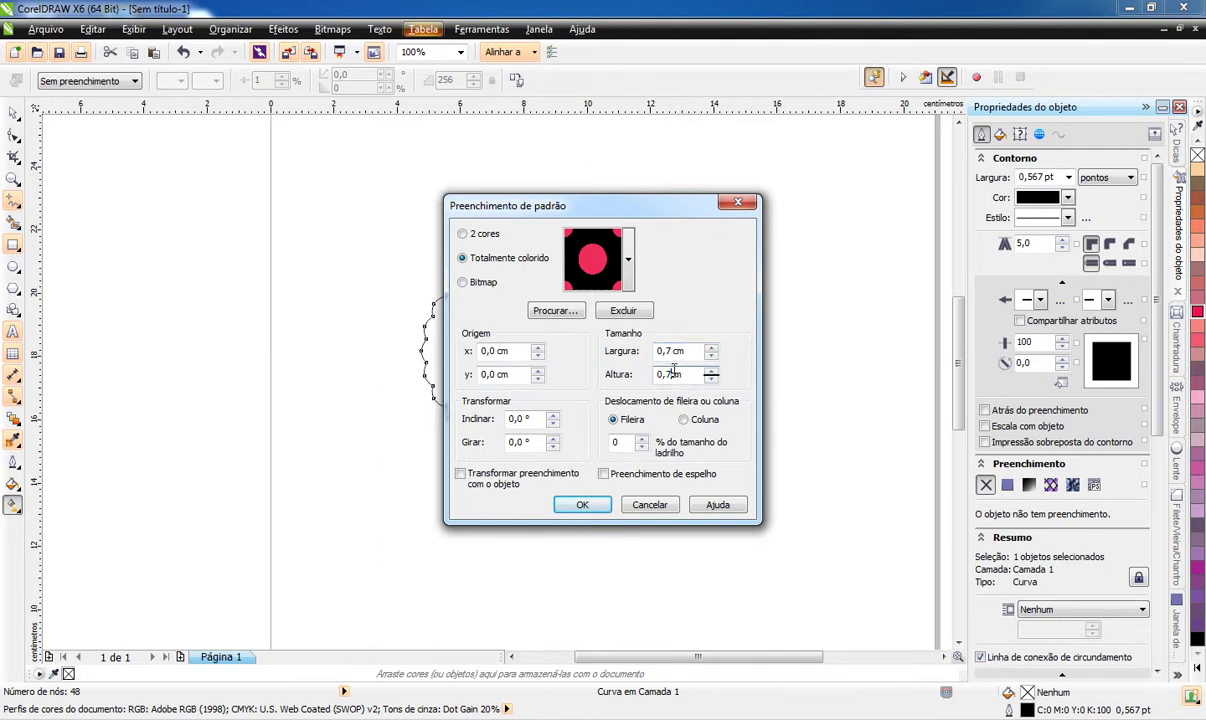
{"action": "left_click", "coordinate": [584, 505]}
{"action": "scroll", "coordinate": [500, 355], "scroll_direction": "up", "scroll_amount": 1}
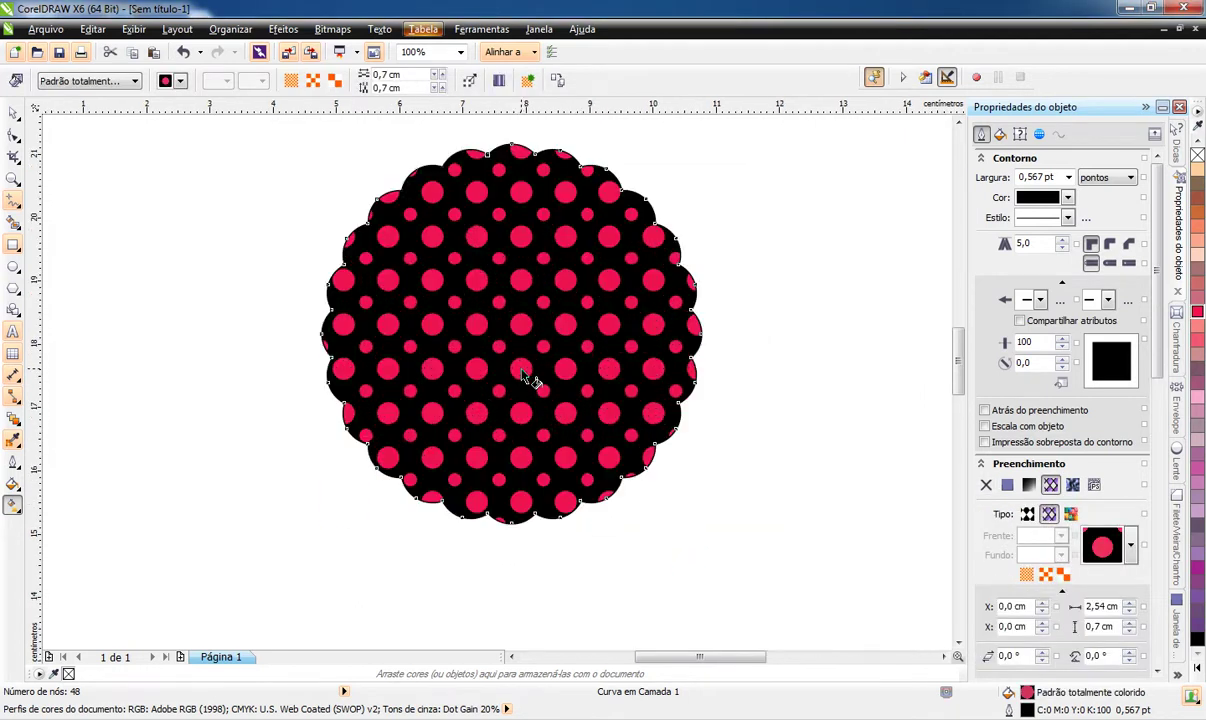
Remove the outline from the pattern-filled scalloped circle
{"action": "left_click", "coordinate": [14, 460]}
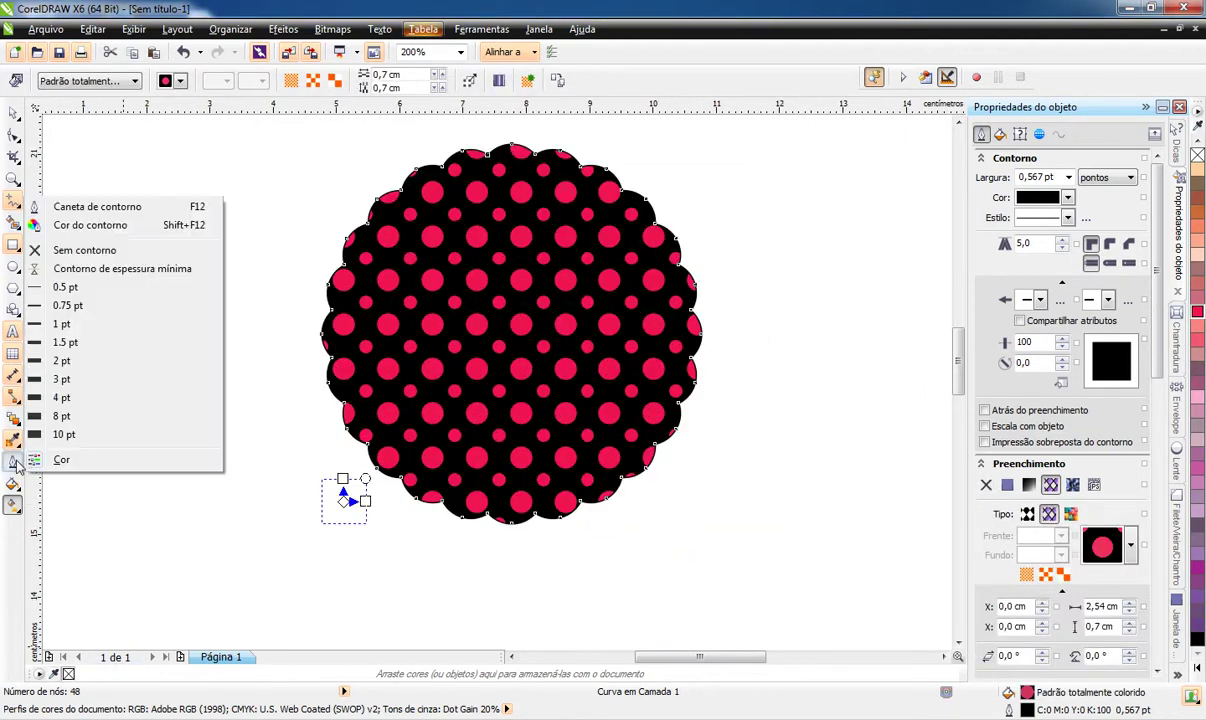
{"action": "left_click", "coordinate": [80, 250]}
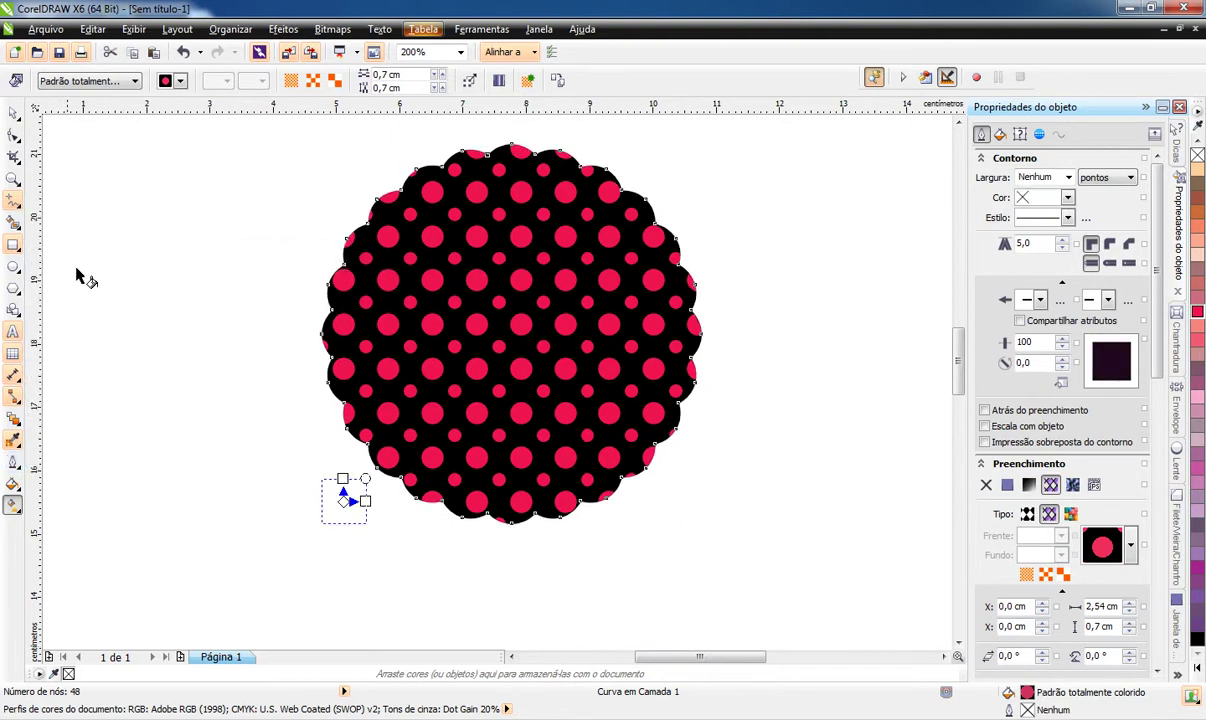
{"action": "scroll", "coordinate": [527, 372], "scroll_direction": "down", "scroll_amount": 1}
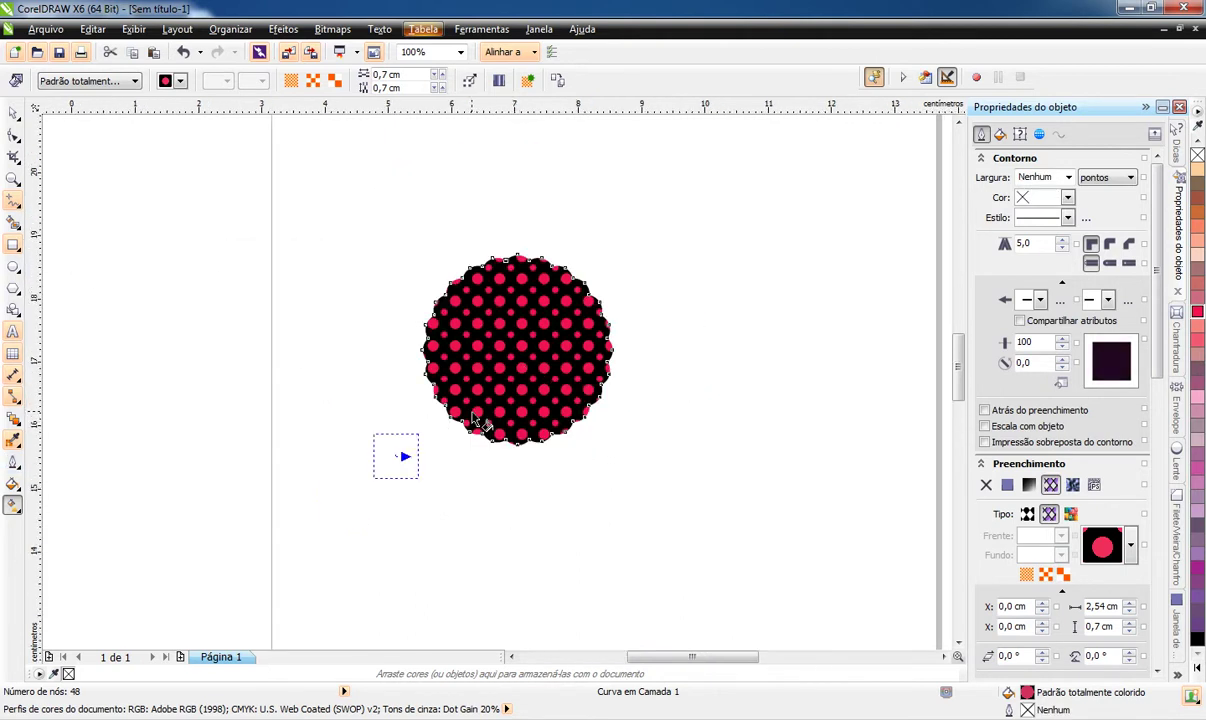
Move the fill pattern's origin to the scalloped circle's centre and scale its tile down proportionally to about 0,674 cm
{"action": "scroll", "coordinate": [465, 400], "scroll_direction": "up", "scroll_amount": 1}
{"action": "left_click_drag", "start_coordinate": [397, 455], "coordinate": [565, 288]}
{"action": "scroll", "coordinate": [572, 343], "scroll_direction": "down", "scroll_amount": 3}
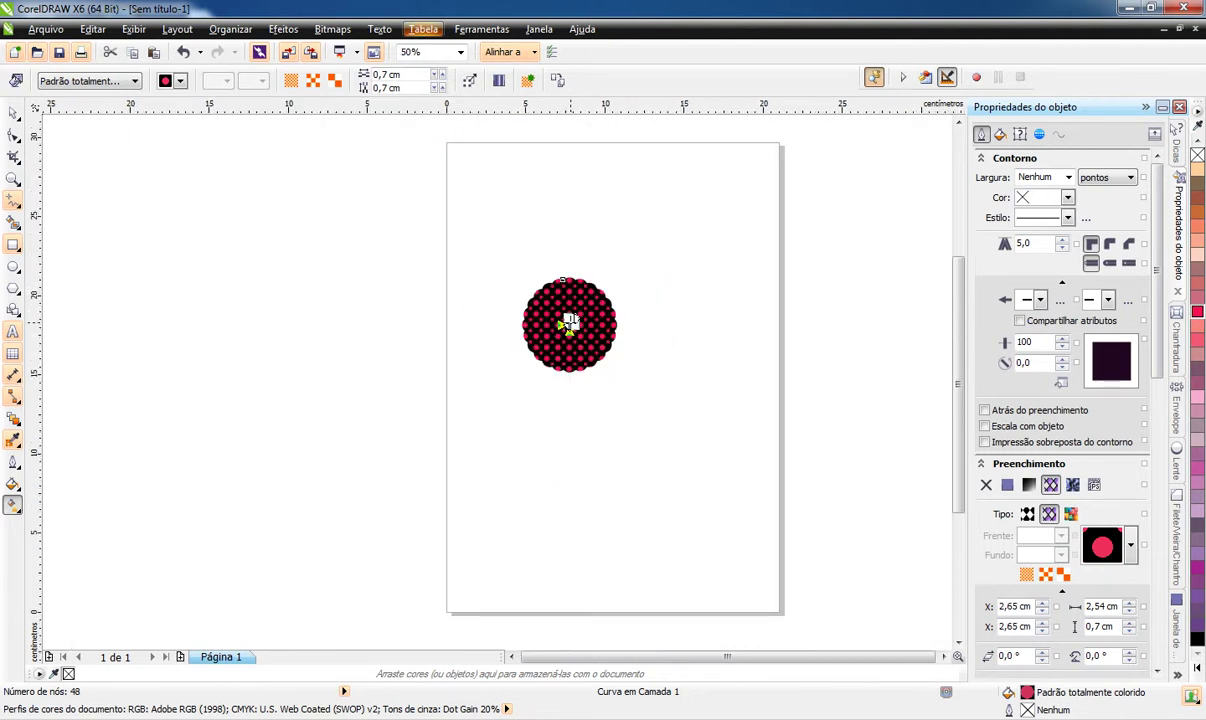
{"action": "scroll", "coordinate": [566, 328], "scroll_direction": "up", "scroll_amount": 4}
{"action": "scroll", "coordinate": [570, 322], "scroll_direction": "up", "scroll_amount": 2}
{"action": "scroll", "coordinate": [570, 325], "scroll_direction": "down", "scroll_amount": 2}
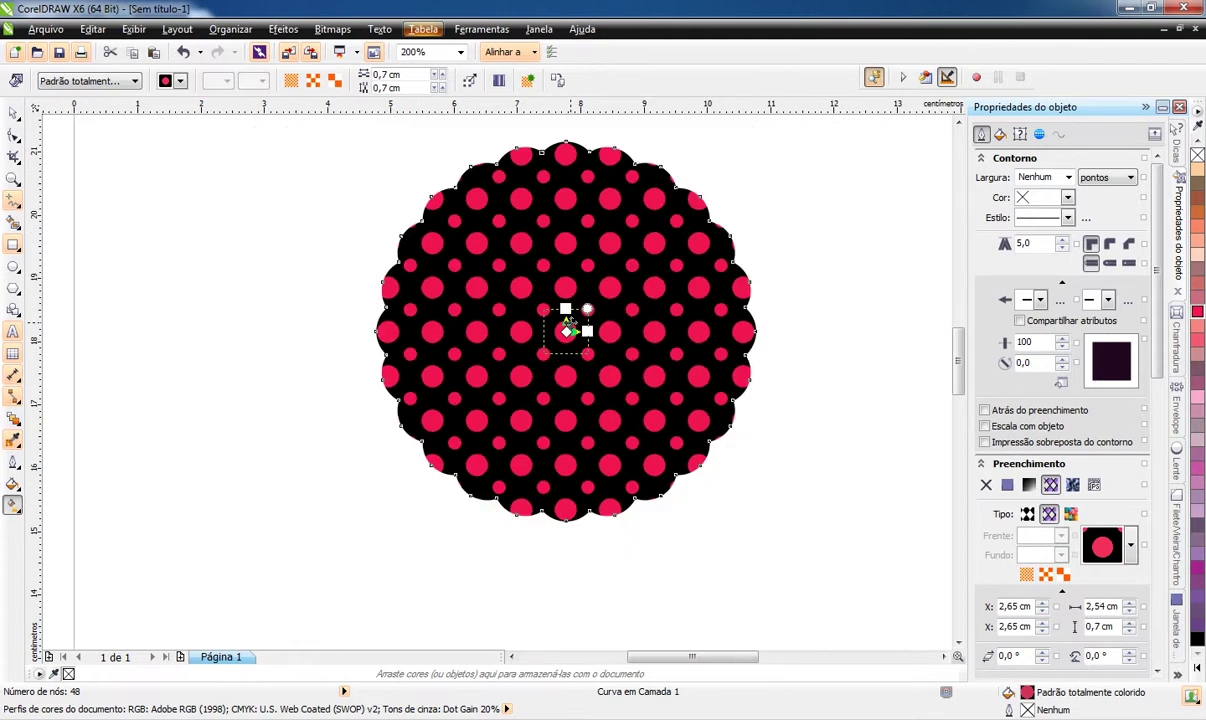
{"action": "mouse_move", "coordinate": [587, 309]}
{"action": "left_mouse_down"}
{"action": "mouse_move", "coordinate": [652, 278]}
{"action": "mouse_move", "coordinate": [640, 266]}
{"action": "mouse_move", "coordinate": [655, 275]}
{"action": "mouse_move", "coordinate": [586, 310]}
{"action": "left_mouse_up"}
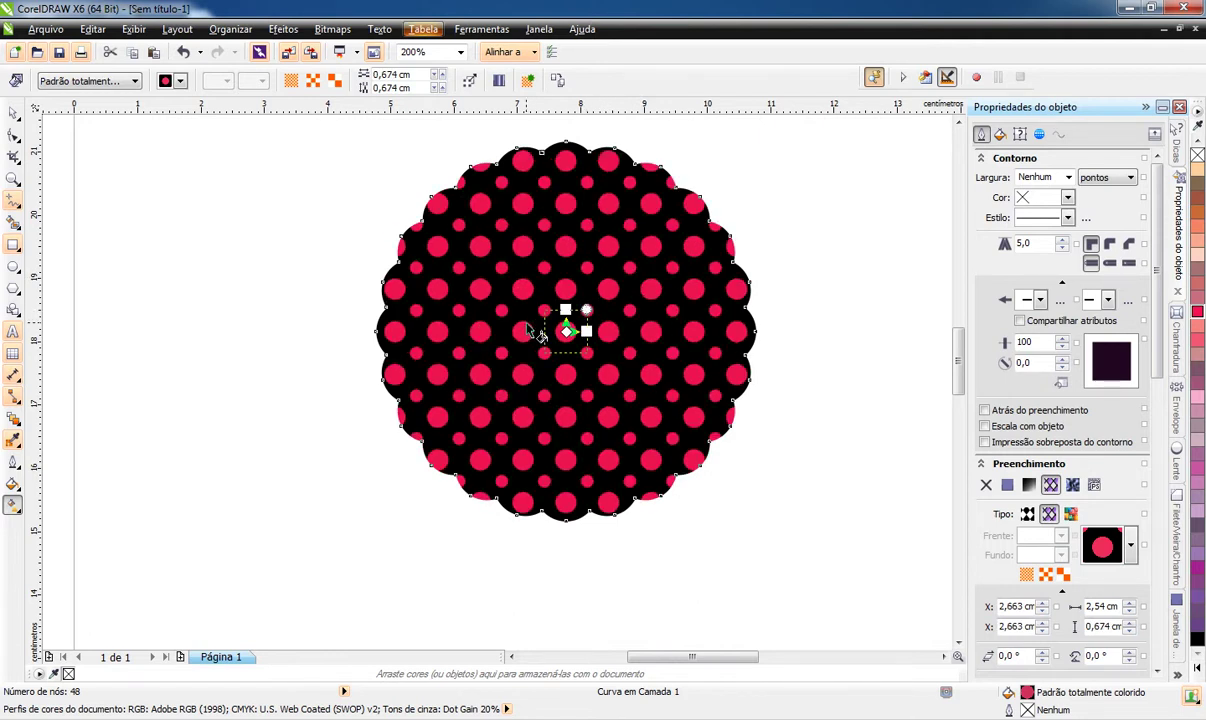
Move the scalloped circle to the page's upper-left area, with its centre at about x 4,8 cm, y 24,7 cm
{"action": "left_click", "coordinate": [13, 112]}
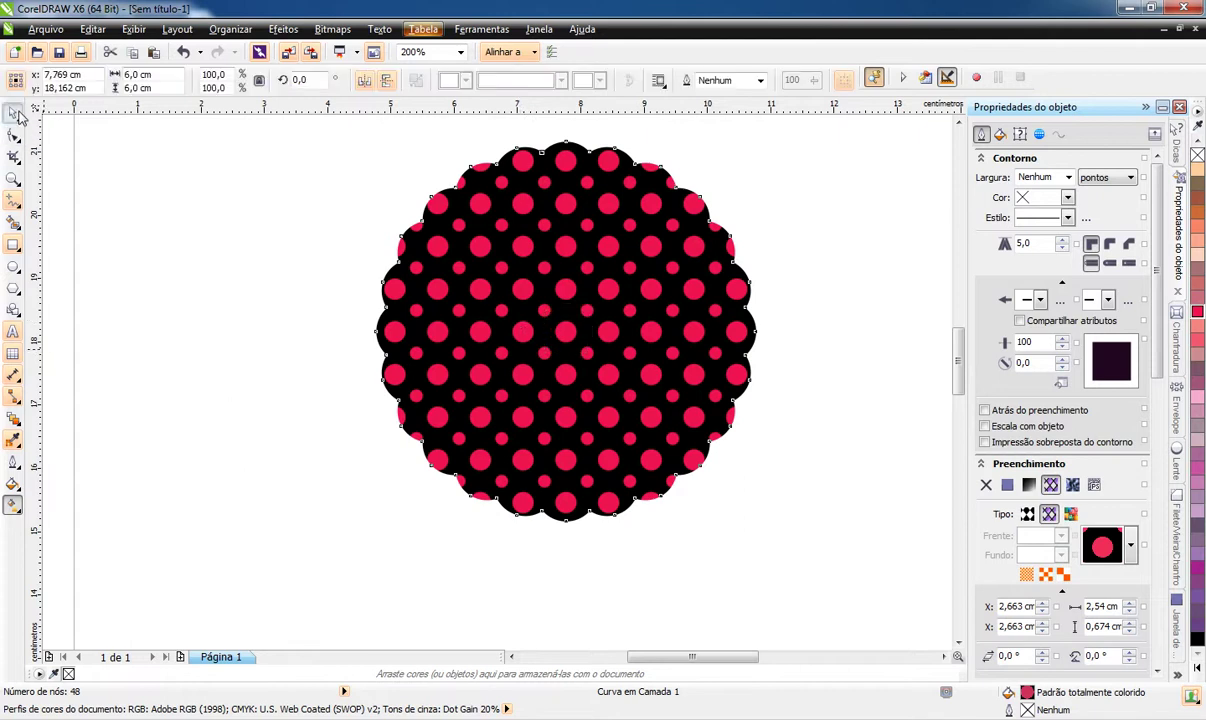
{"action": "key", "text": "shift+F4"}
{"action": "left_click", "coordinate": [597, 344]}
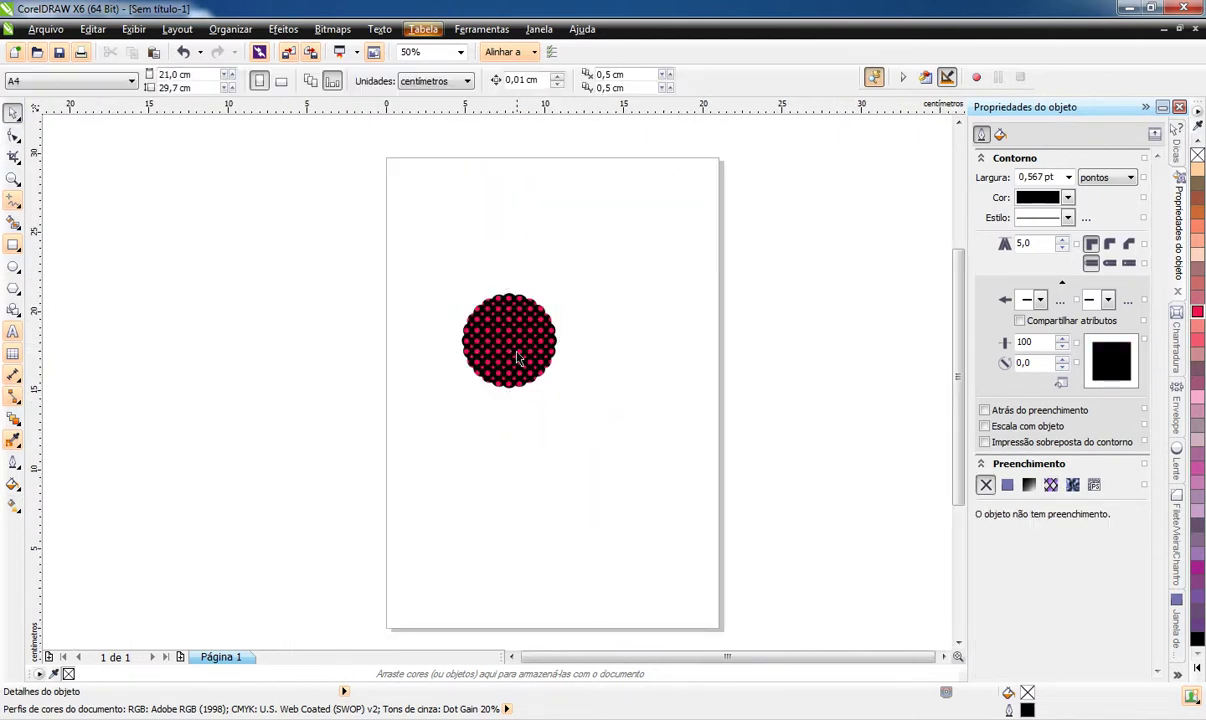
{"action": "left_click_drag", "start_coordinate": [516, 352], "coordinate": [467, 250]}
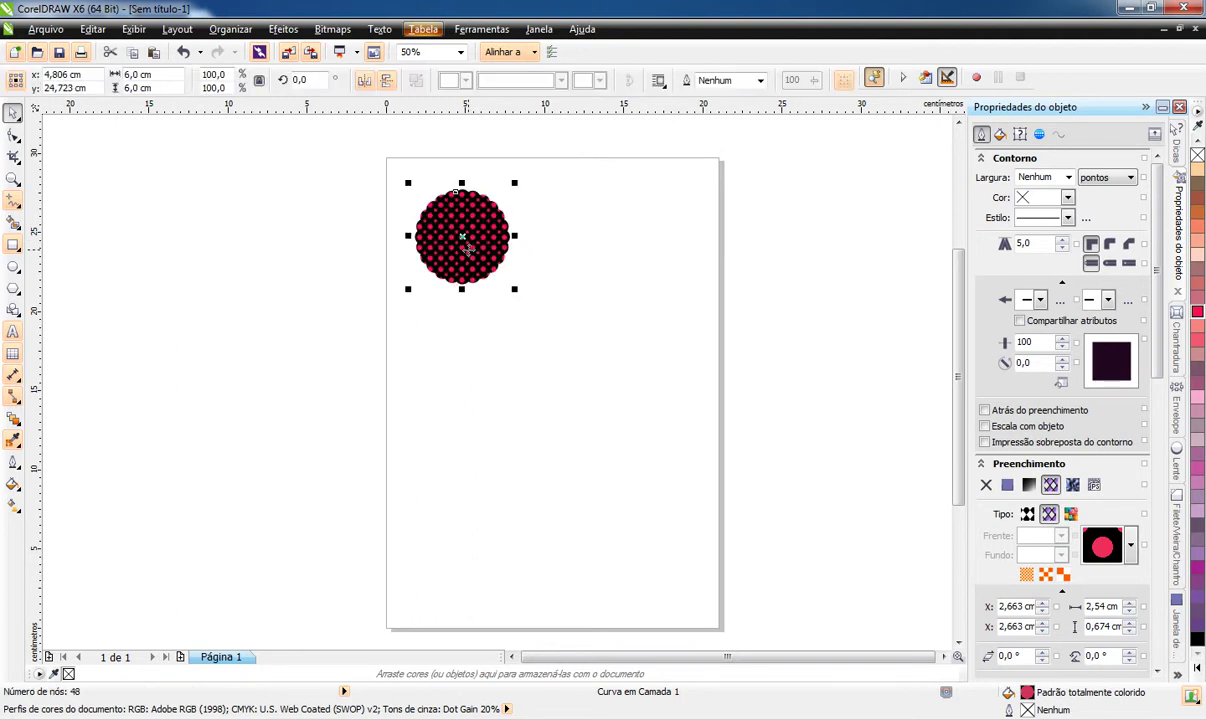
Make two copies of the scalloped circle in a row, each offset 6,0 cm to the right using the relative position transformation
{"action": "left_click", "coordinate": [1178, 676]}
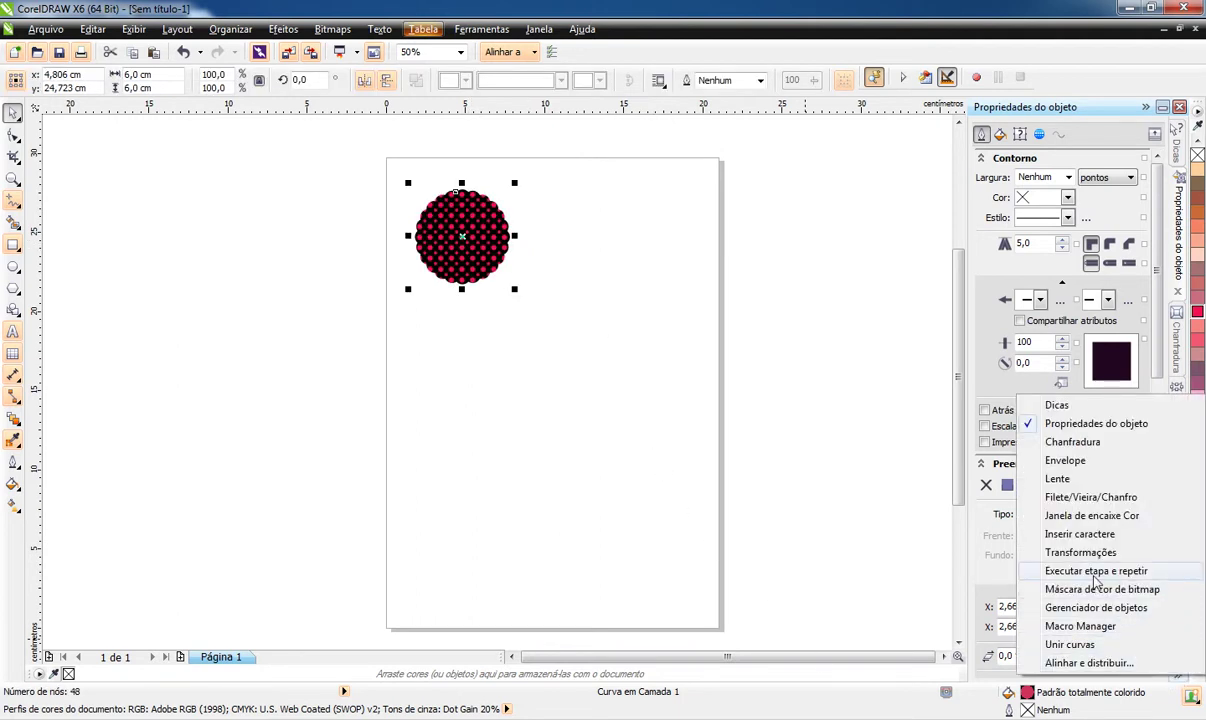
{"action": "left_click", "coordinate": [1142, 557]}
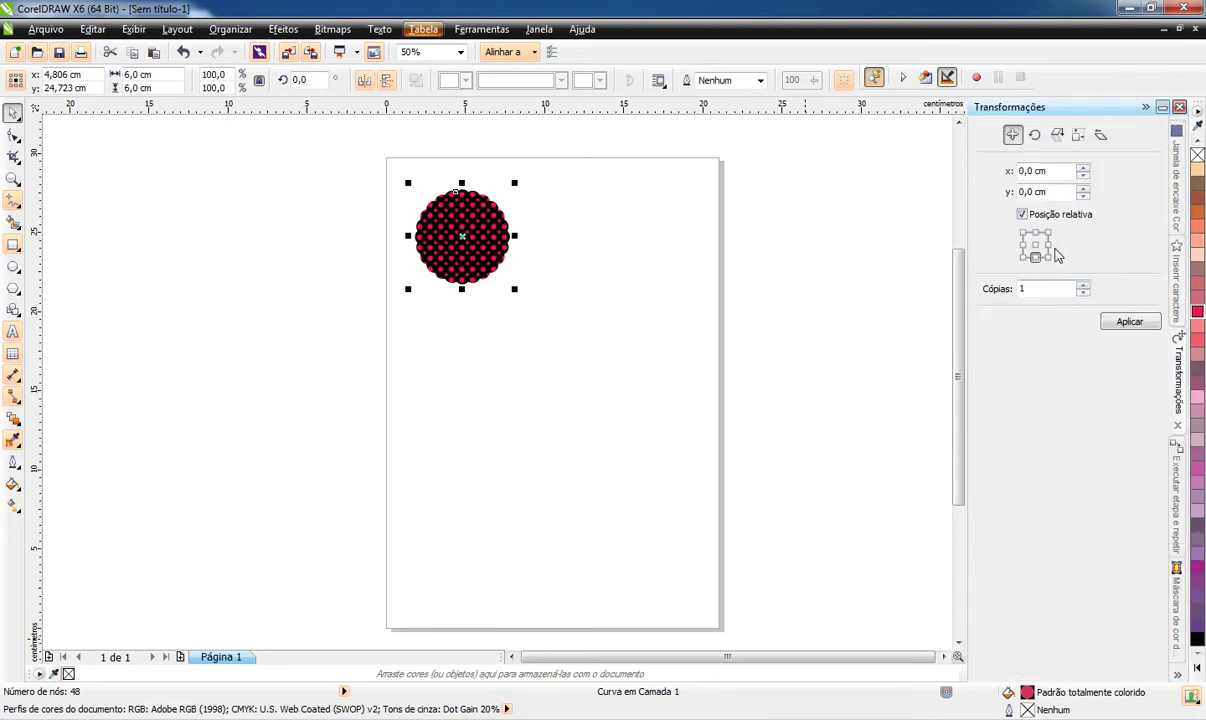
{"action": "left_click", "coordinate": [1047, 245]}
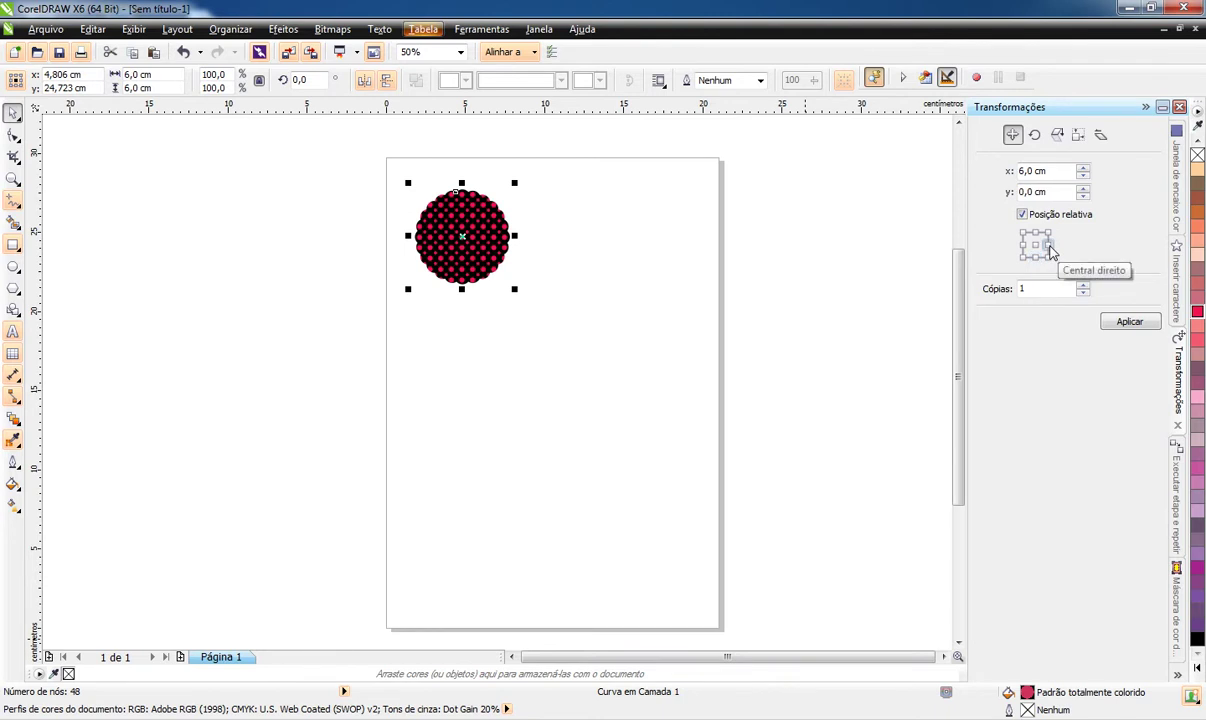
{"action": "left_click", "coordinate": [1130, 324]}
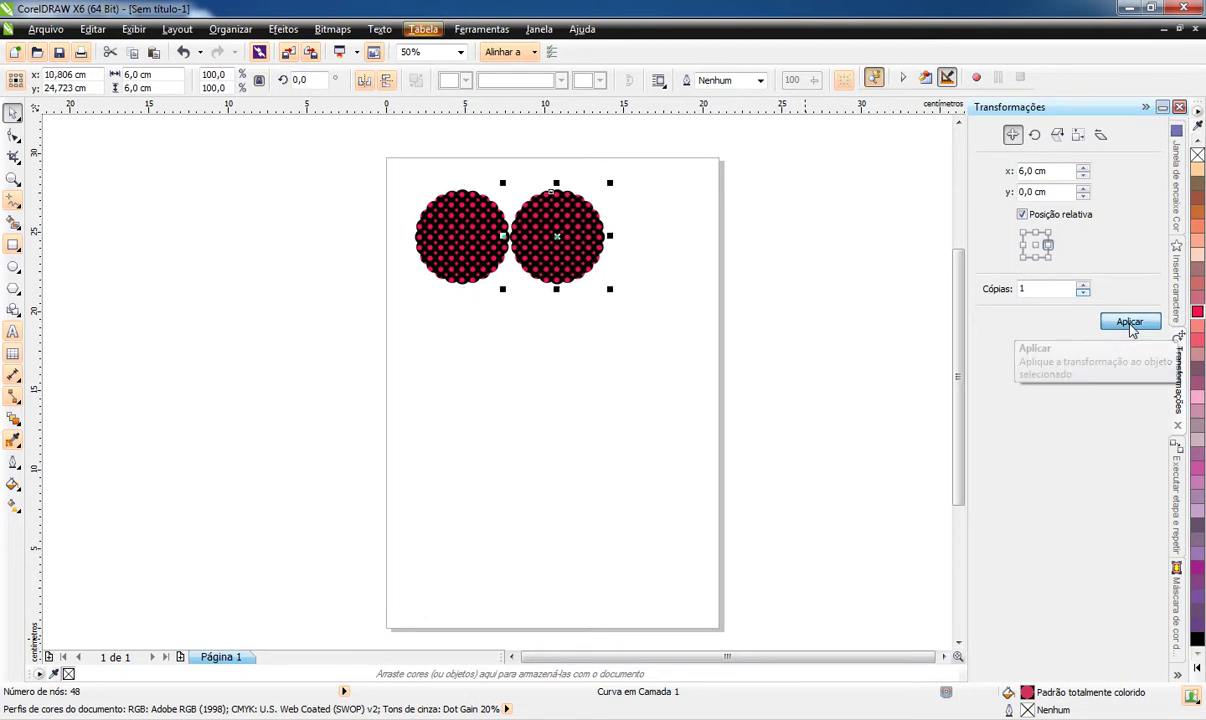
{"action": "left_click", "coordinate": [1130, 324]}
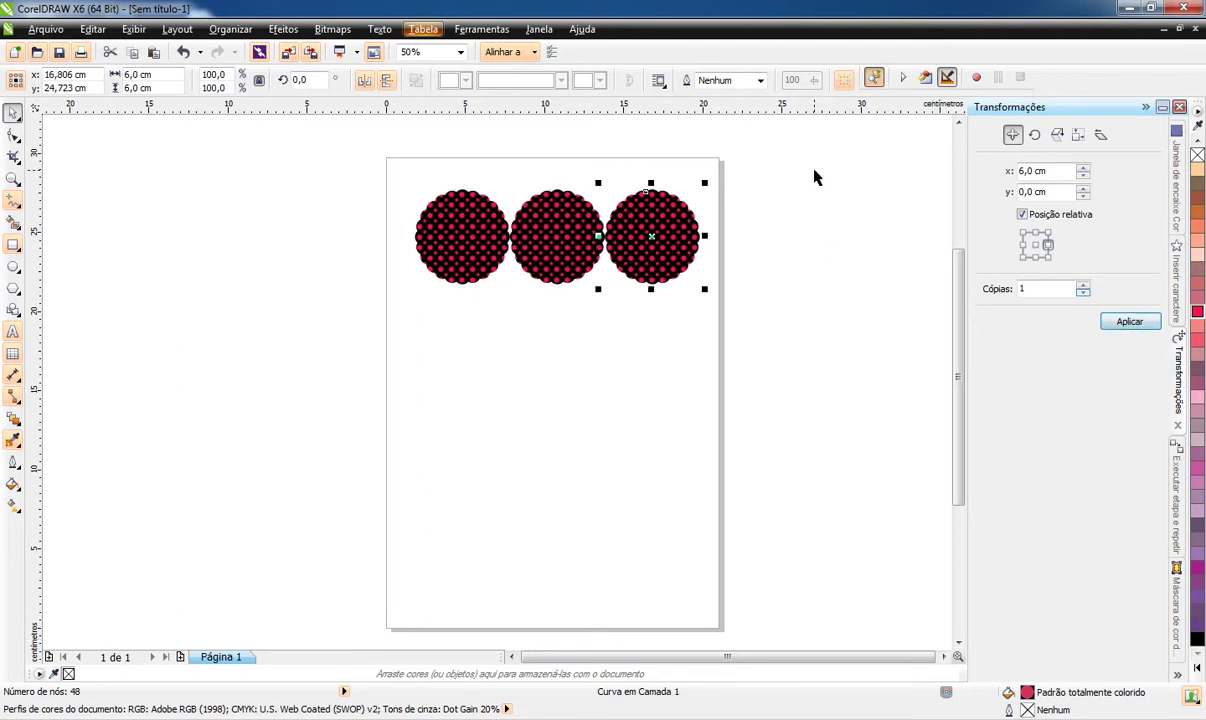
Select the row of three circles and copy it downwards three times with a relative vertical offset of -6,0 cm
{"action": "left_click_drag", "start_coordinate": [816, 176], "coordinate": [327, 302]}
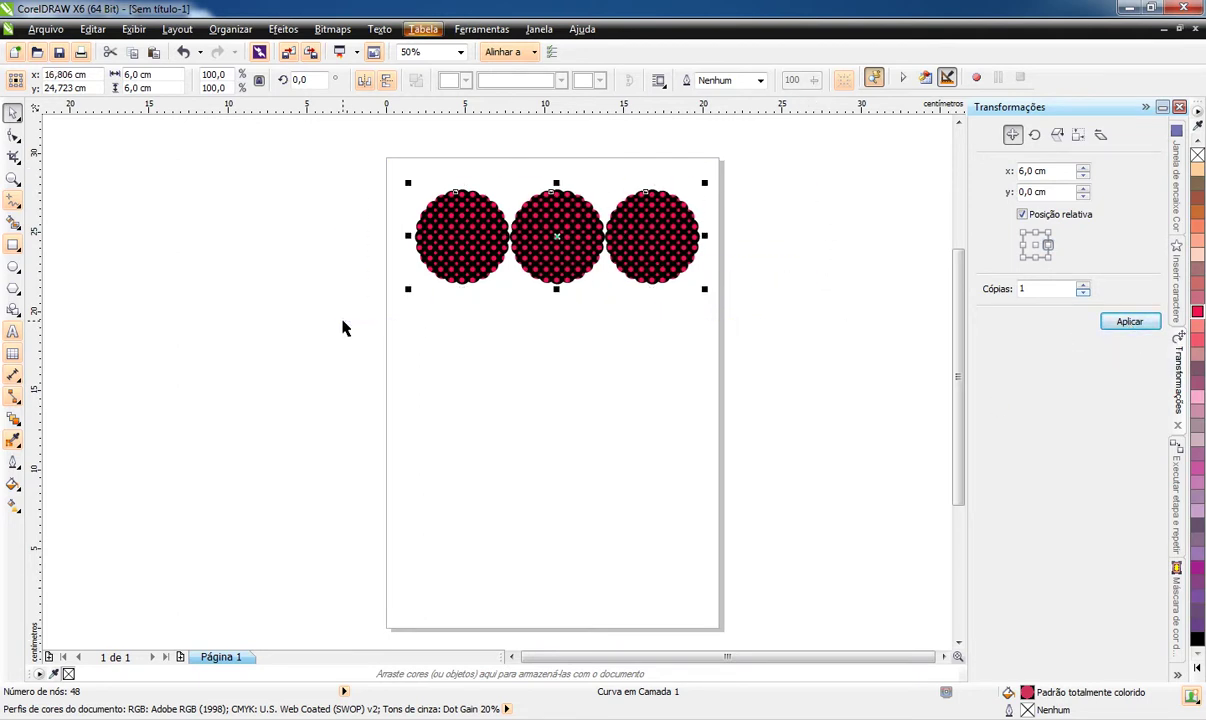
{"action": "left_click", "coordinate": [1037, 259]}
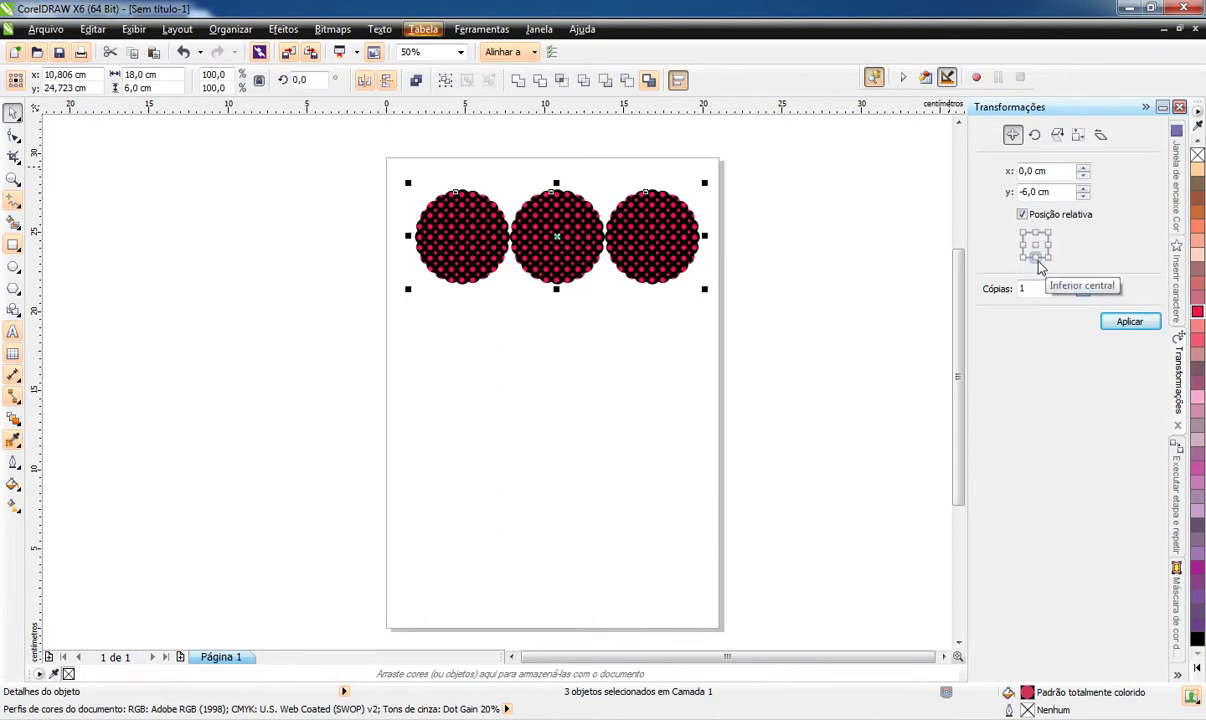
{"action": "left_click", "coordinate": [1142, 325]}
{"action": "left_click", "coordinate": [1142, 326]}
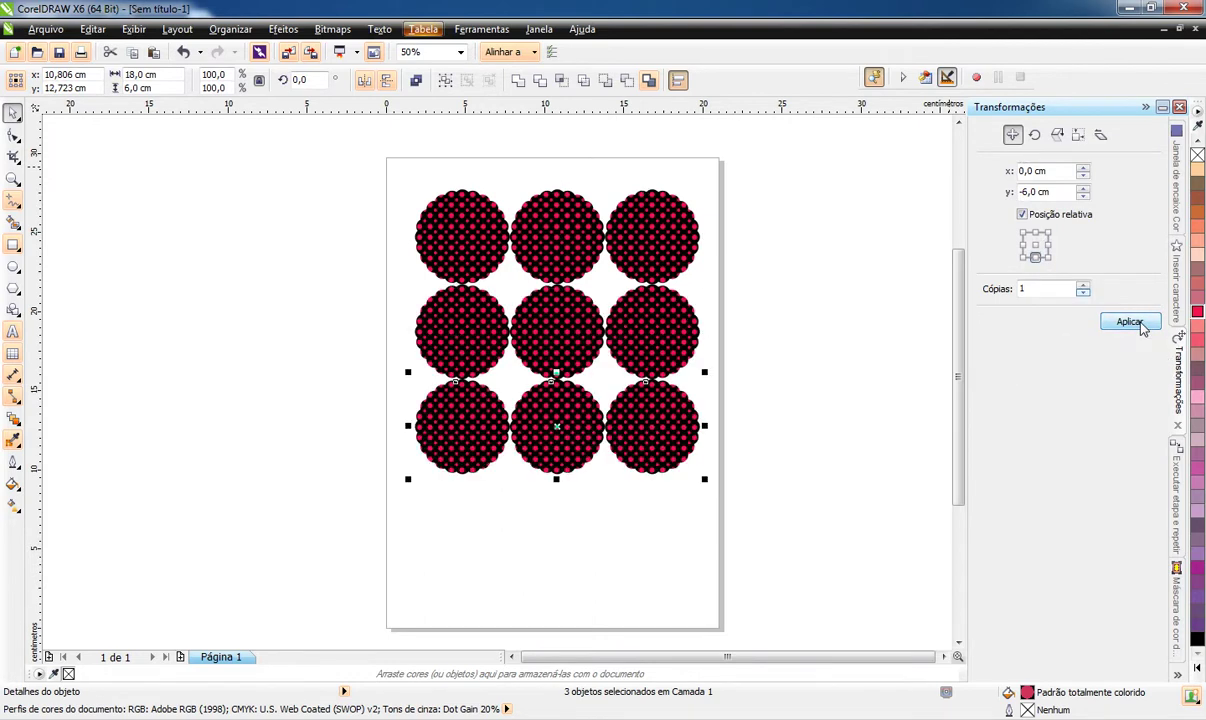
{"action": "left_click", "coordinate": [1141, 323]}
Group all twelve scalloped circles, centre the group on the page and deselect it
{"action": "left_click_drag", "start_coordinate": [380, 161], "coordinate": [815, 601]}
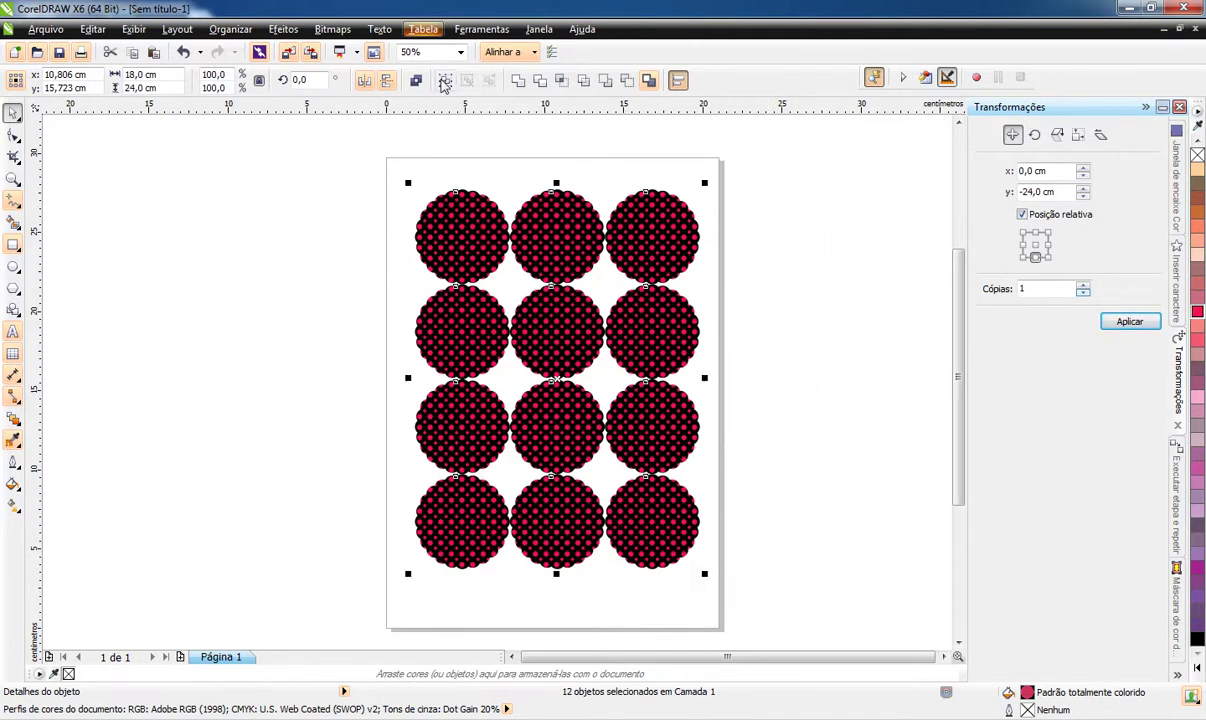
{"action": "left_click", "coordinate": [416, 80]}
{"action": "left_click", "coordinate": [230, 29]}
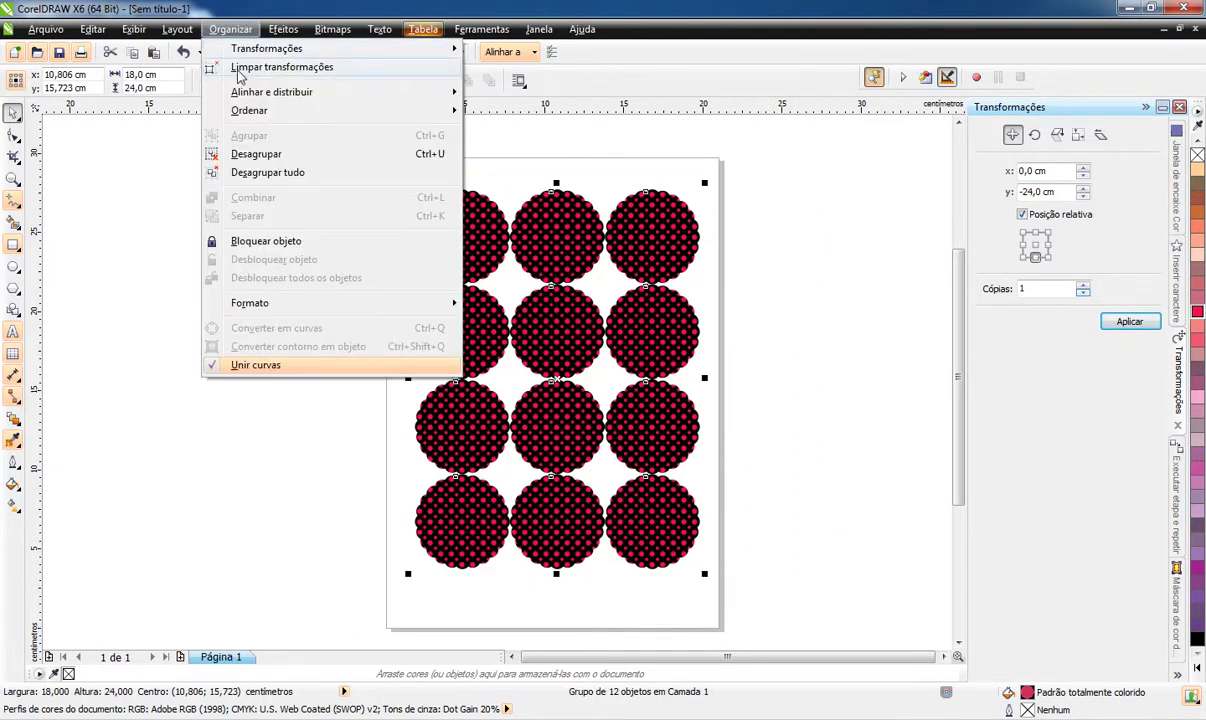
{"action": "mouse_move", "coordinate": [294, 92]}
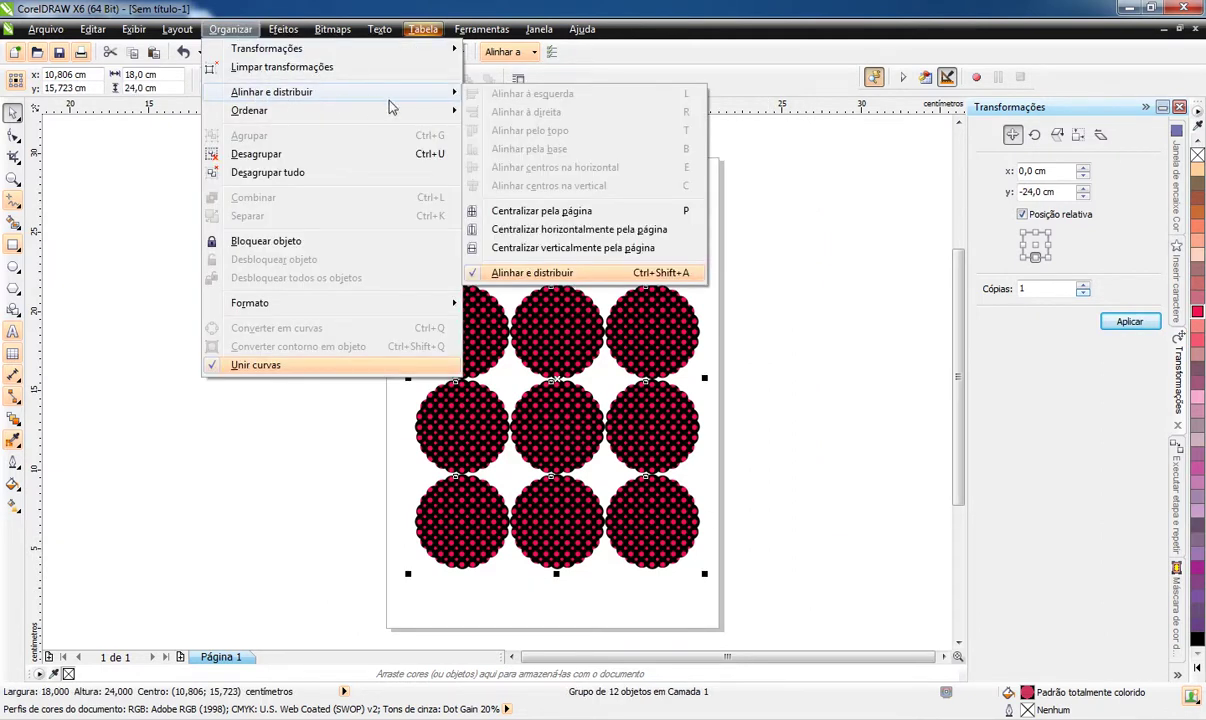
{"action": "left_click", "coordinate": [701, 212]}
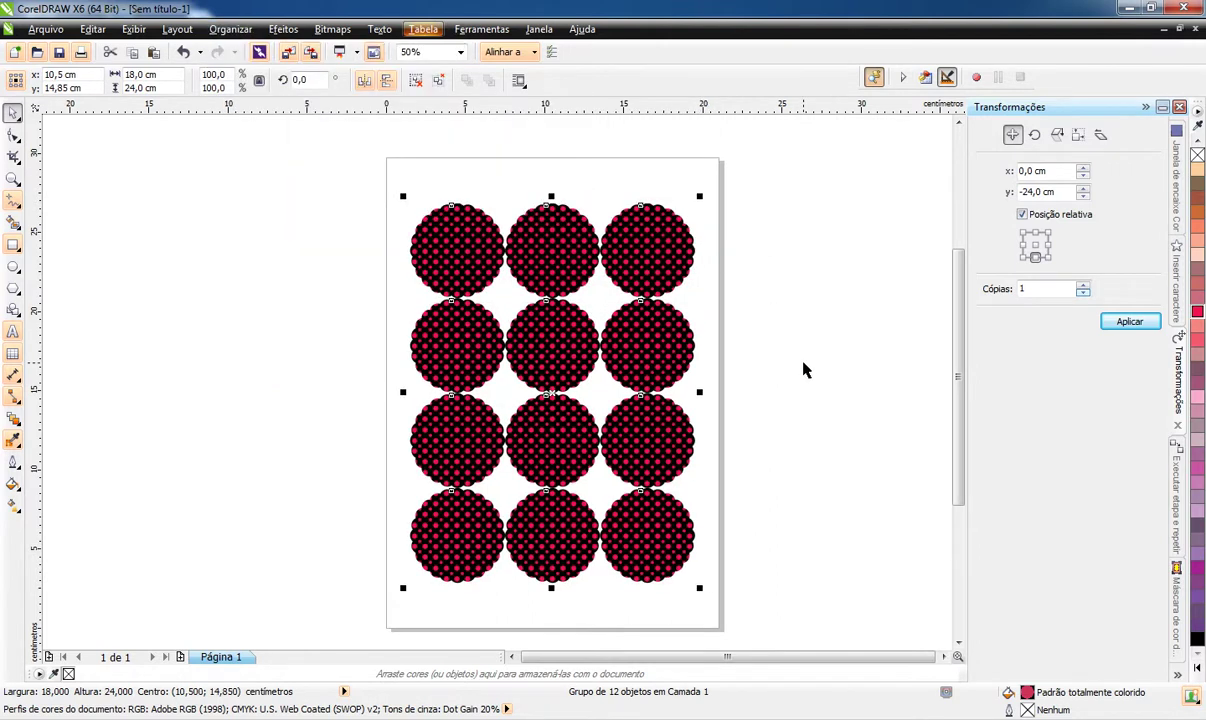
{"action": "left_click", "coordinate": [752, 463]}
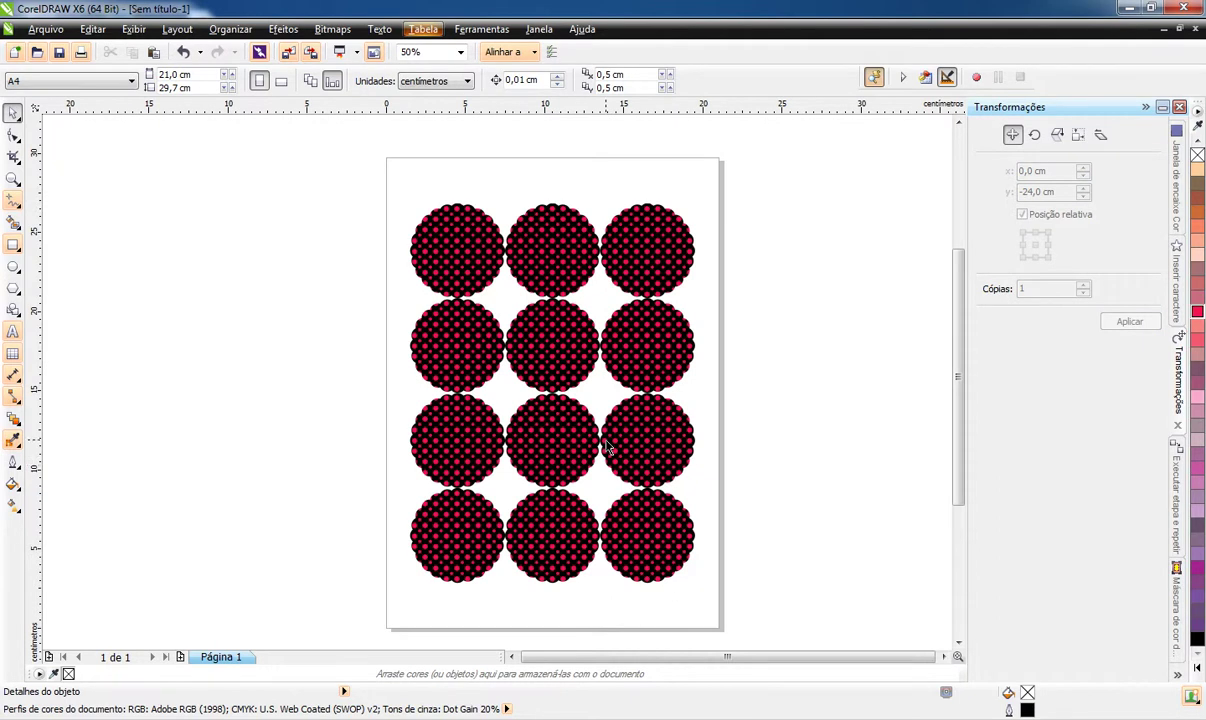
Examine the full grid of circles fitted to the view, and likewise the tile in the Fundo de bolinhas 3 document
{"action": "left_click", "coordinate": [460, 52]}
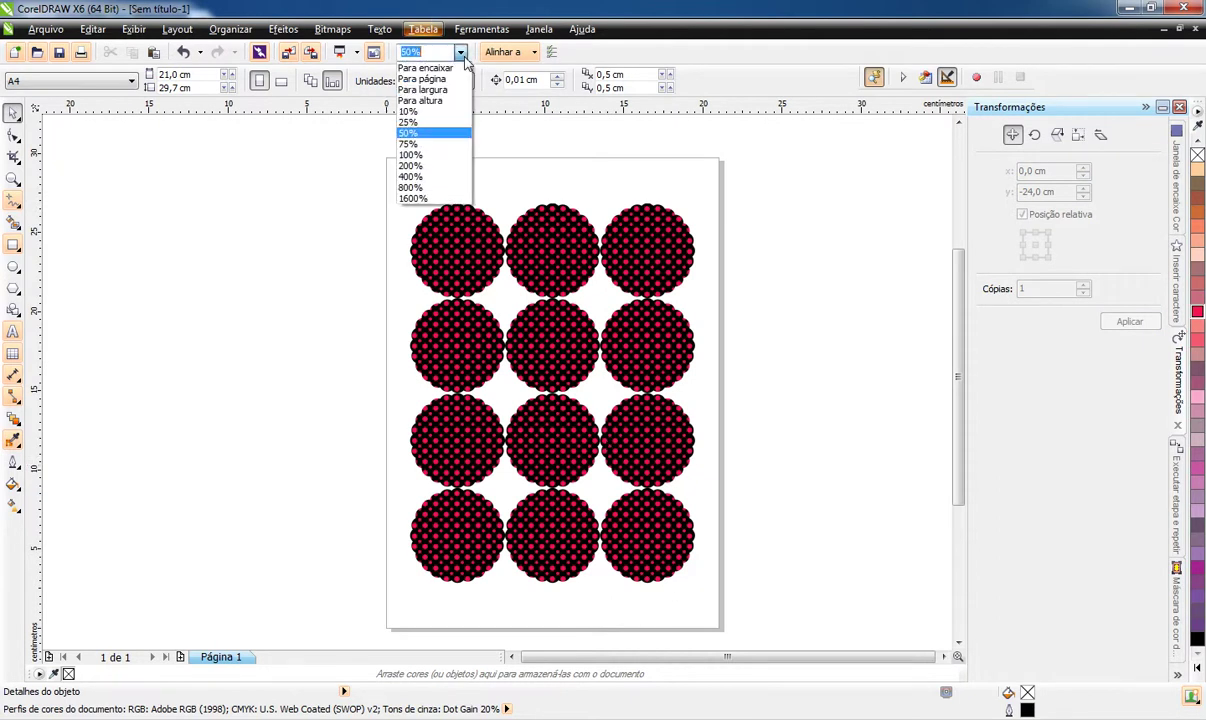
{"action": "left_click", "coordinate": [425, 60]}
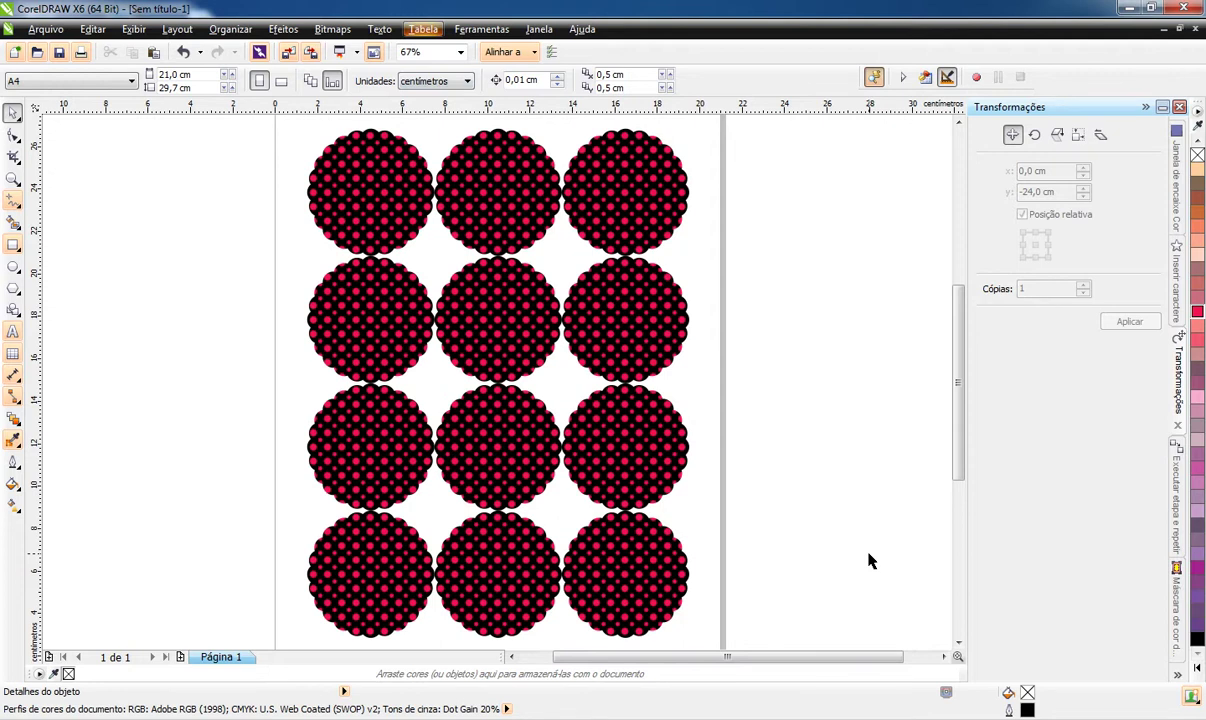
{"action": "left_click", "coordinate": [542, 30]}
{"action": "left_click", "coordinate": [577, 284]}
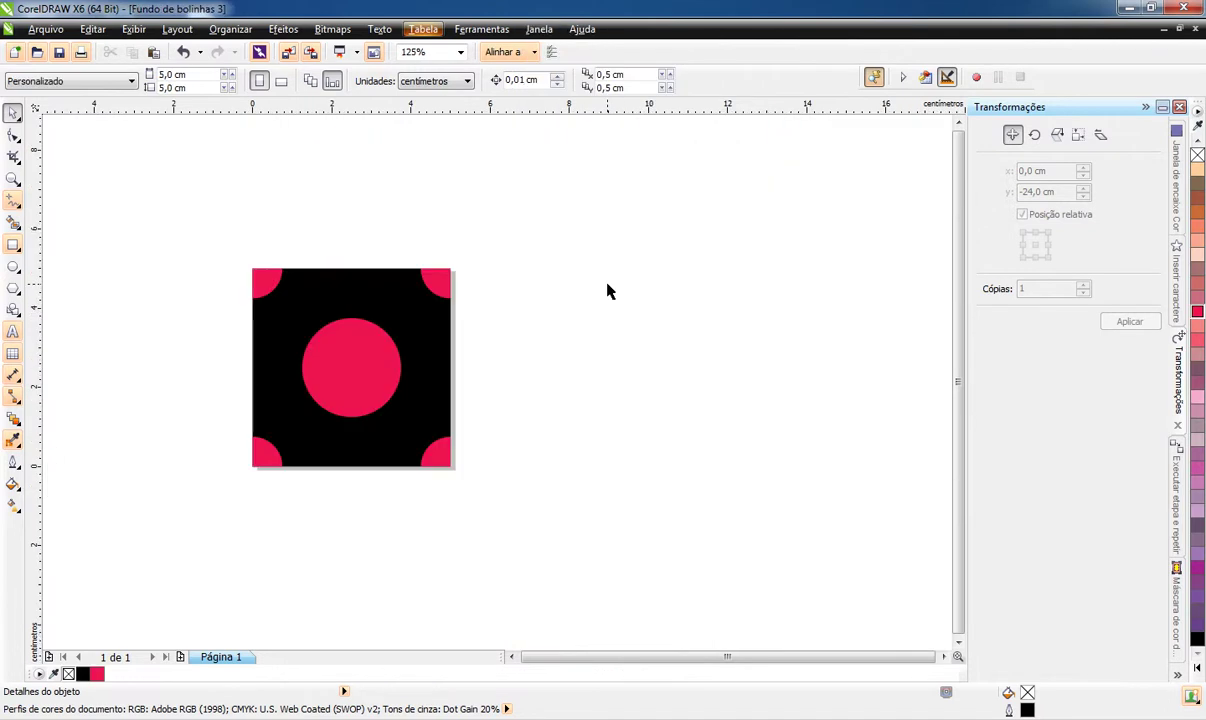
{"action": "left_click", "coordinate": [459, 52]}
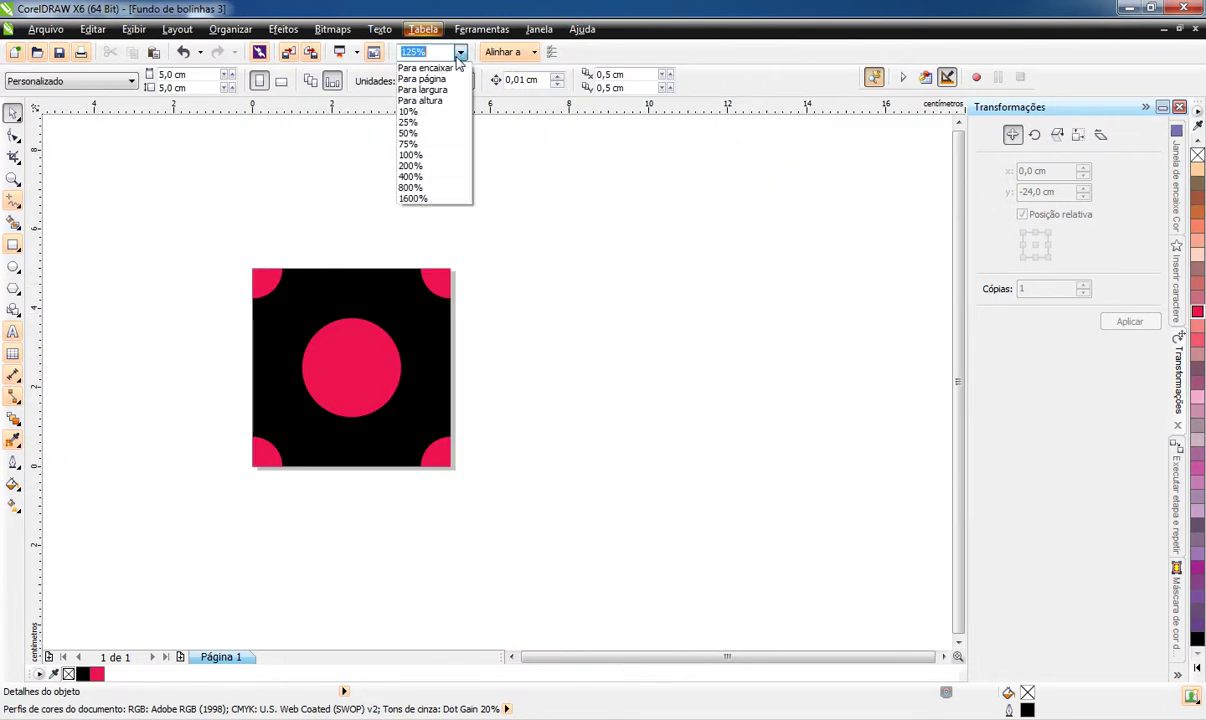
{"action": "left_click", "coordinate": [446, 68]}
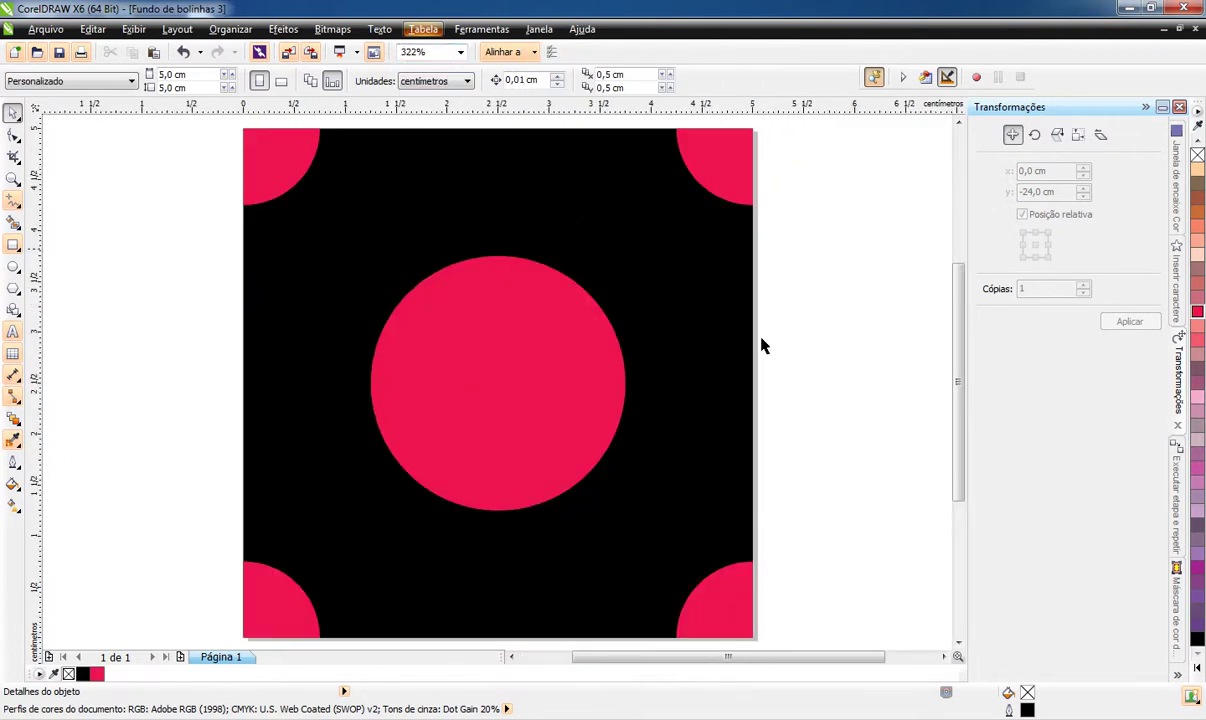